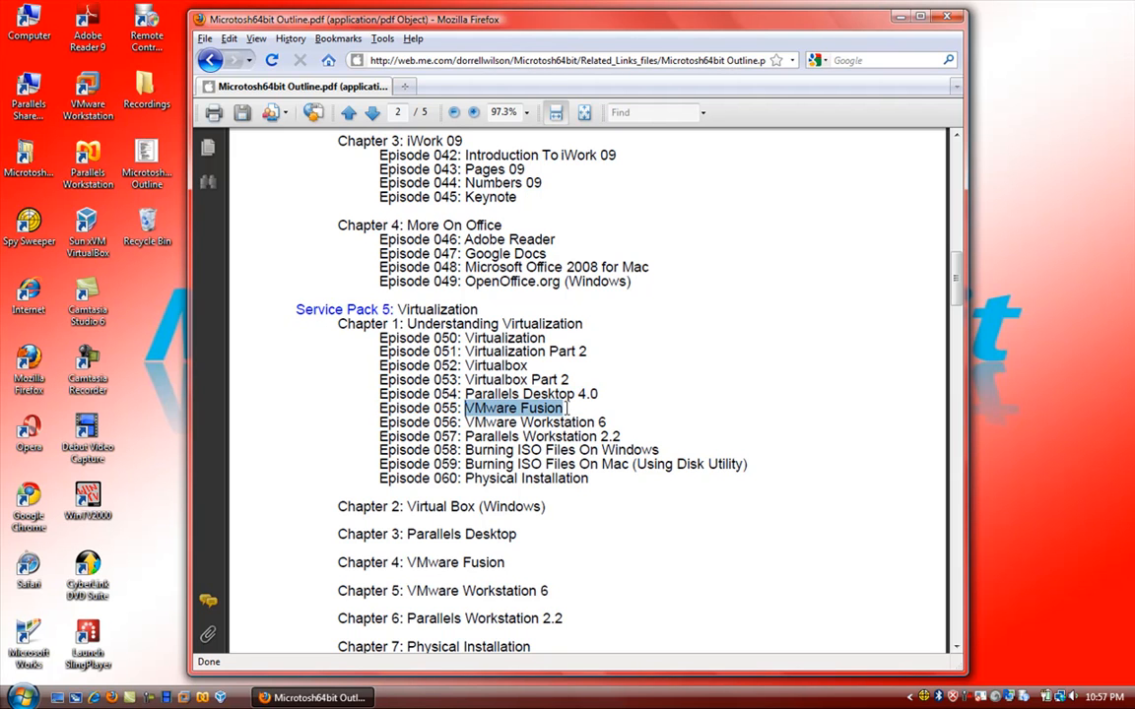
Highlight the VMware Workstation 6 episode title in the outline and switch to VMware Workstation in a non-maximized window
left_click_drag(462, 422, 595, 422)
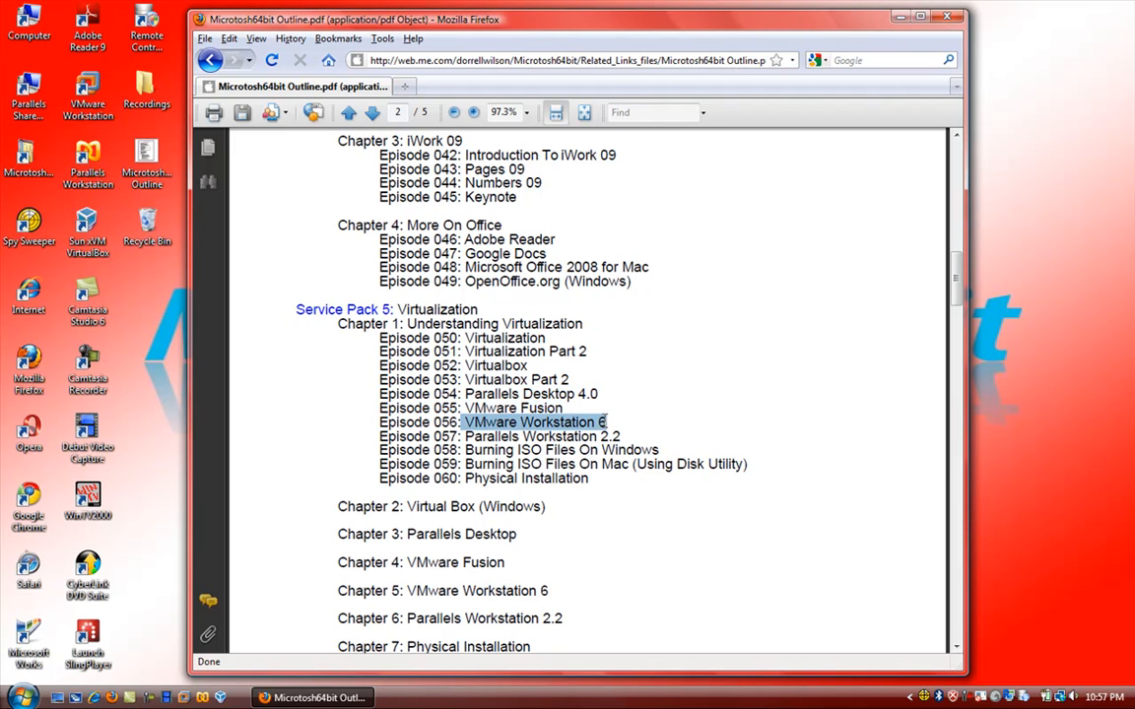
left_click(310, 698)
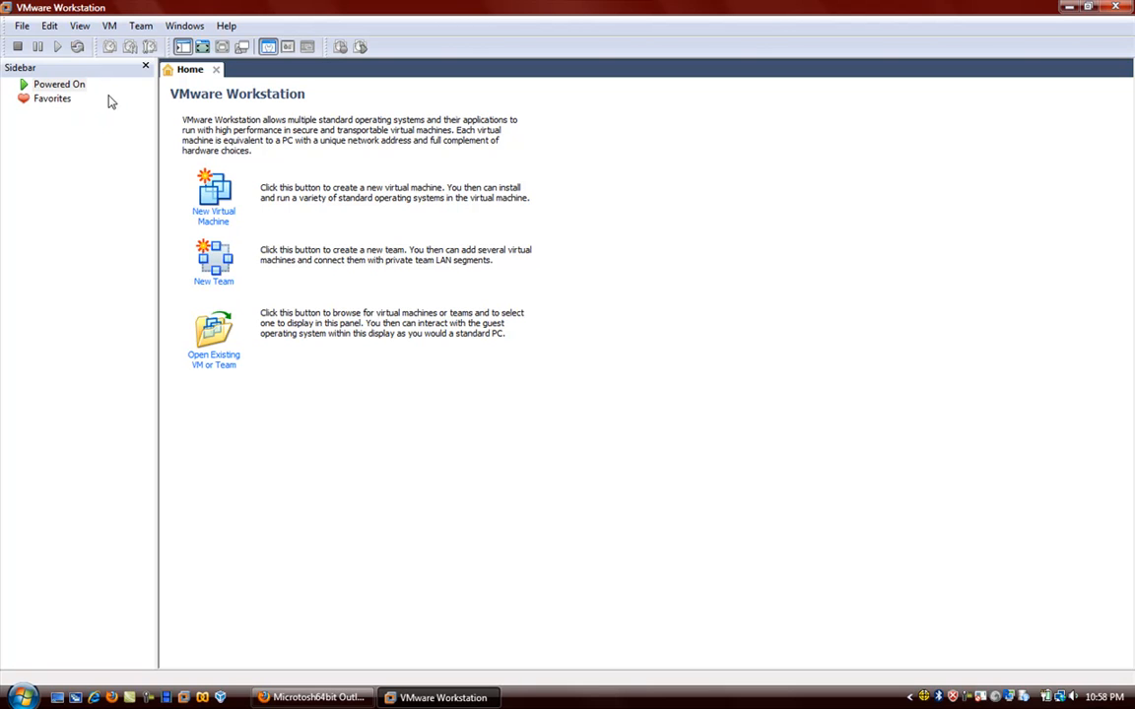
left_click(1099, 7)
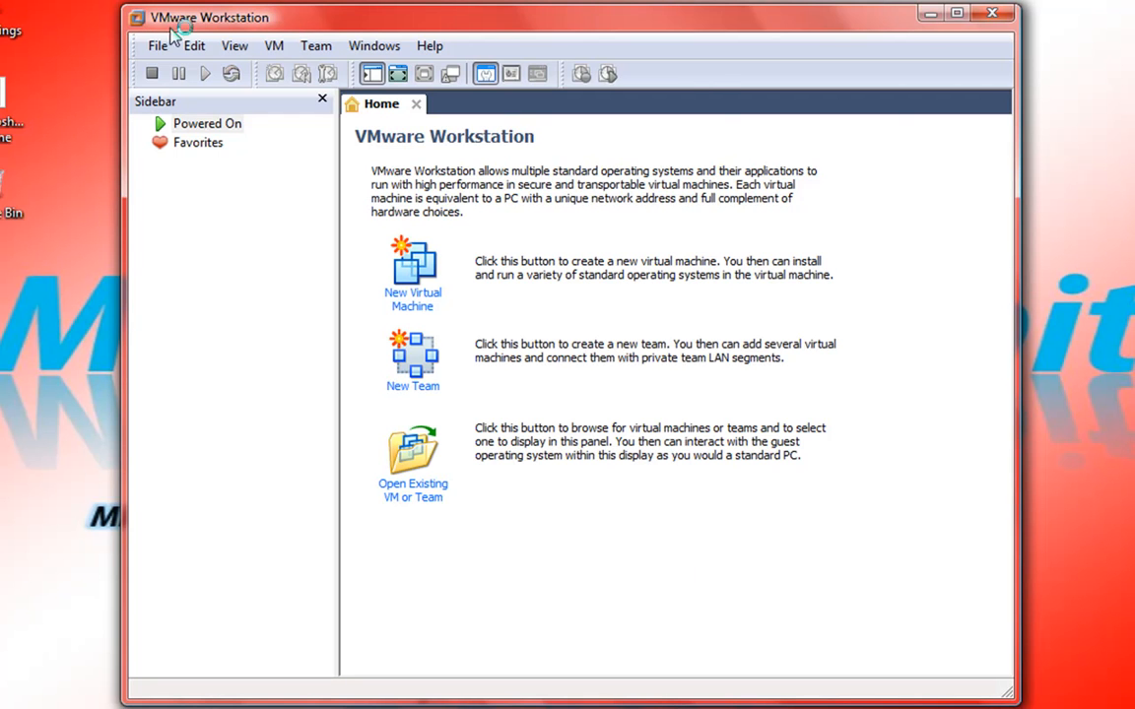
View the product and license information about VMware Workstation and close it
left_click(430, 45)
left_click(537, 325)
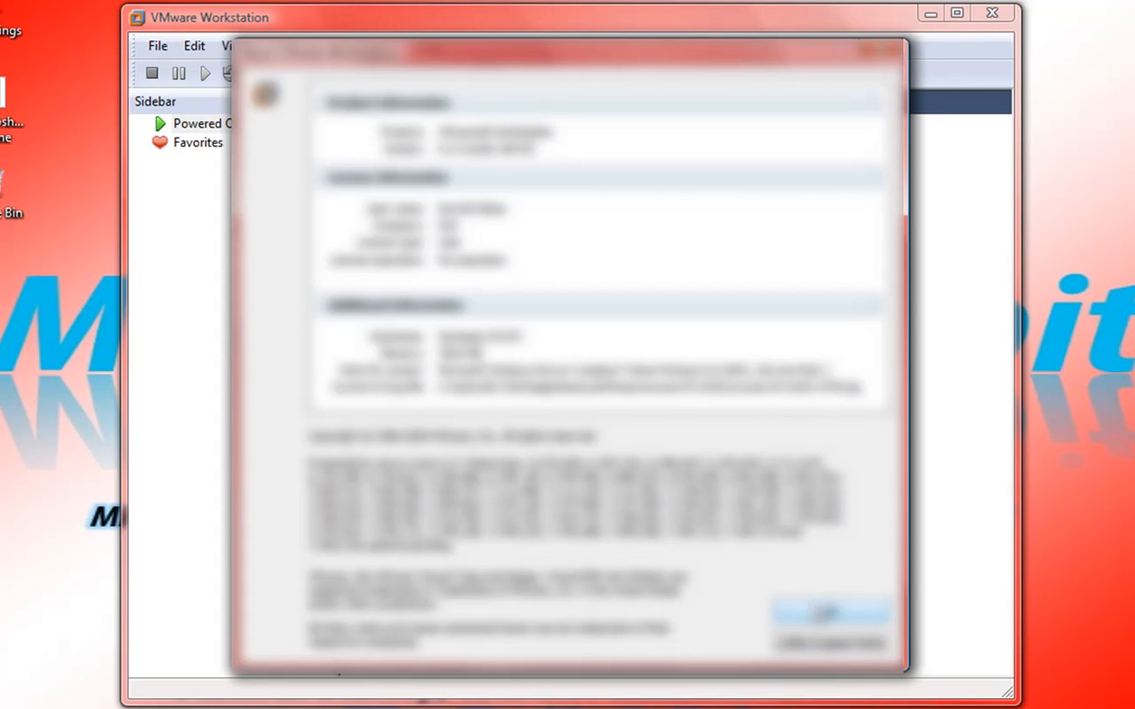
left_click(822, 609)
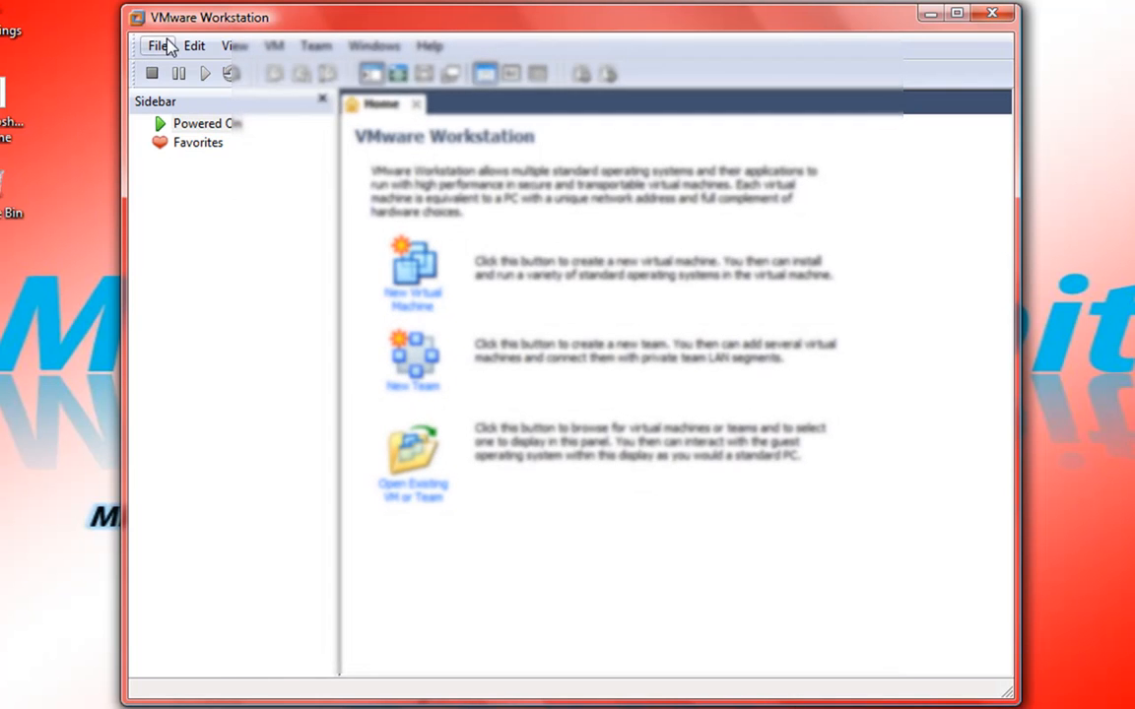
Start creating a new virtual machine with the Custom (advanced) configuration type
left_click(160, 46)
mouse_move(166, 79)
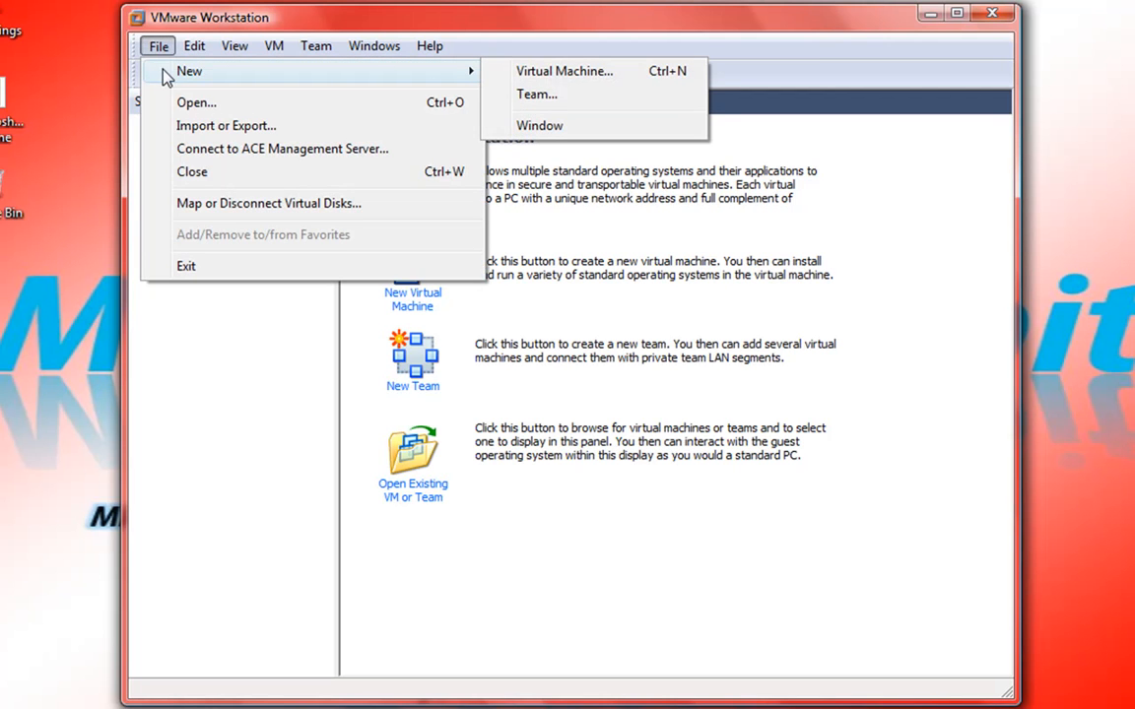
left_click(528, 75)
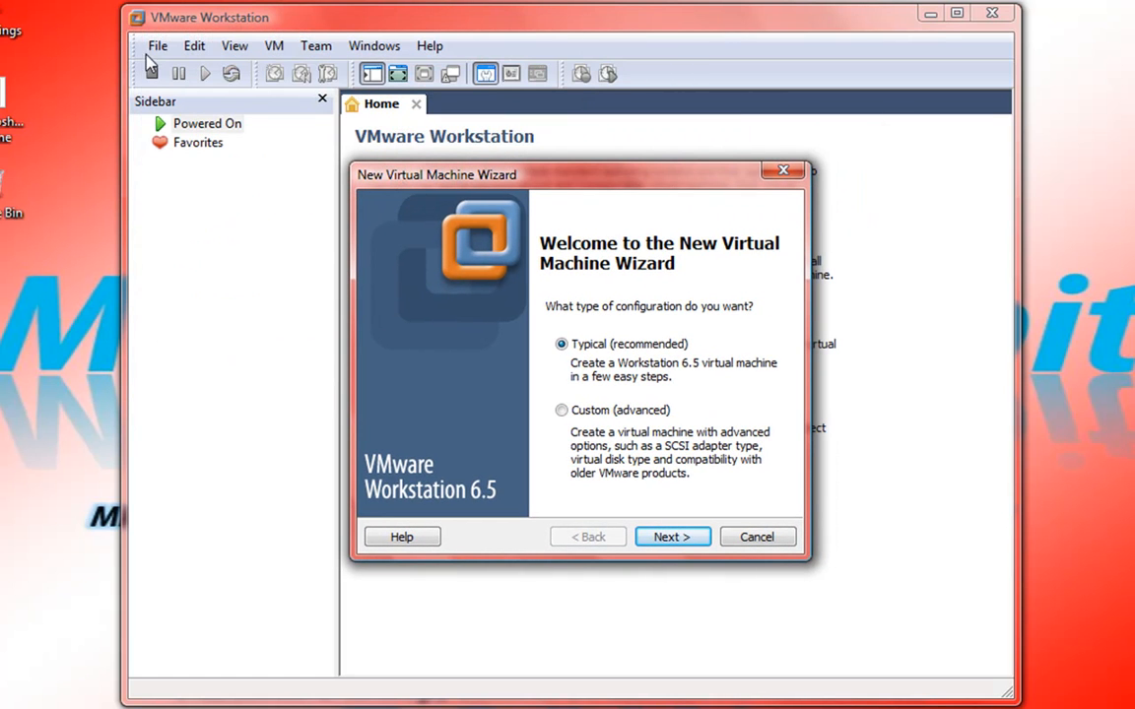
left_click(561, 411)
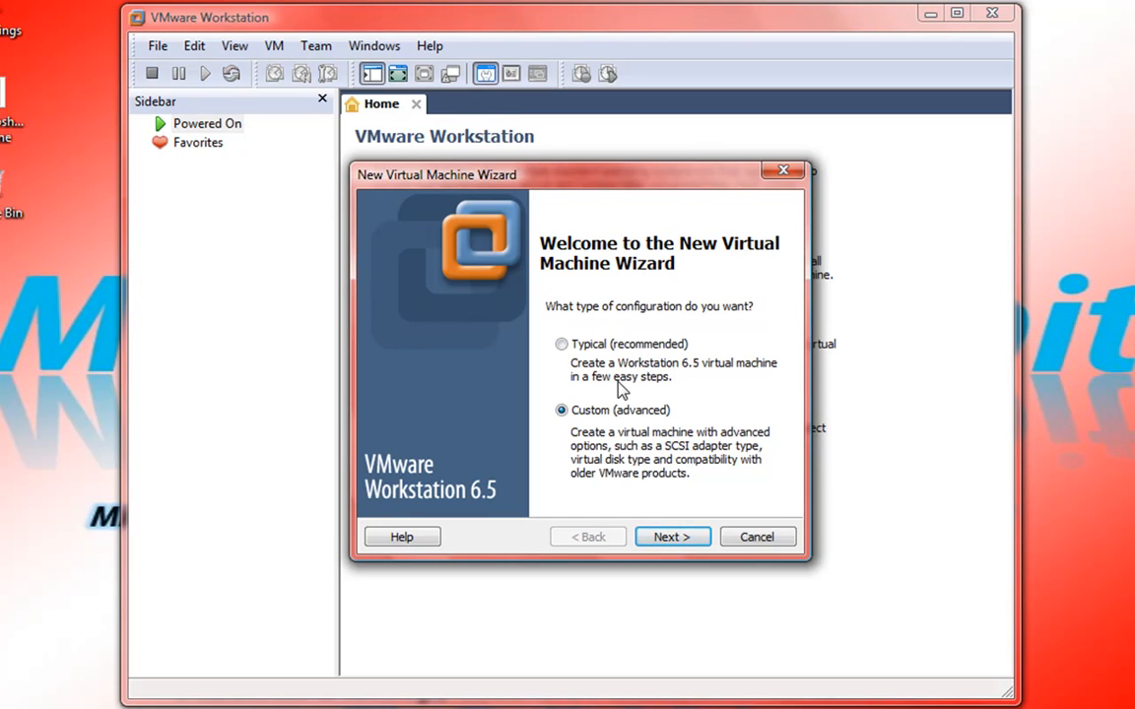
left_click(665, 537)
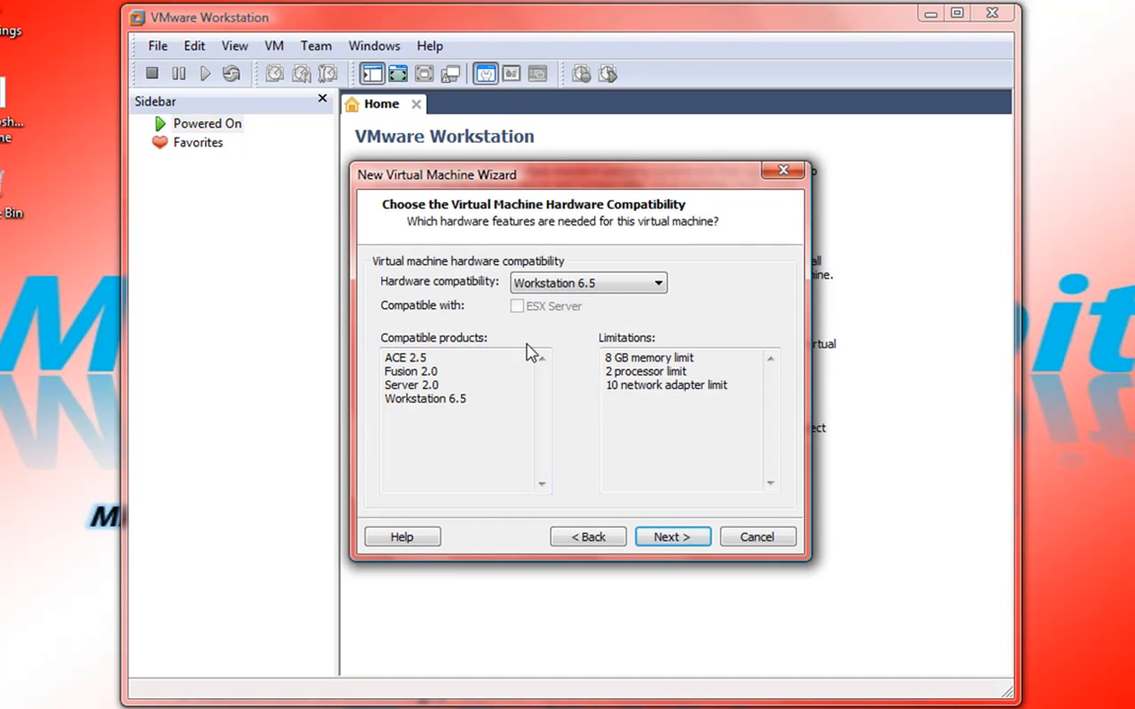
Keep Workstation 6.5 as the hardware compatibility and choose to install the operating system later on a blank hard disk
left_click(529, 285)
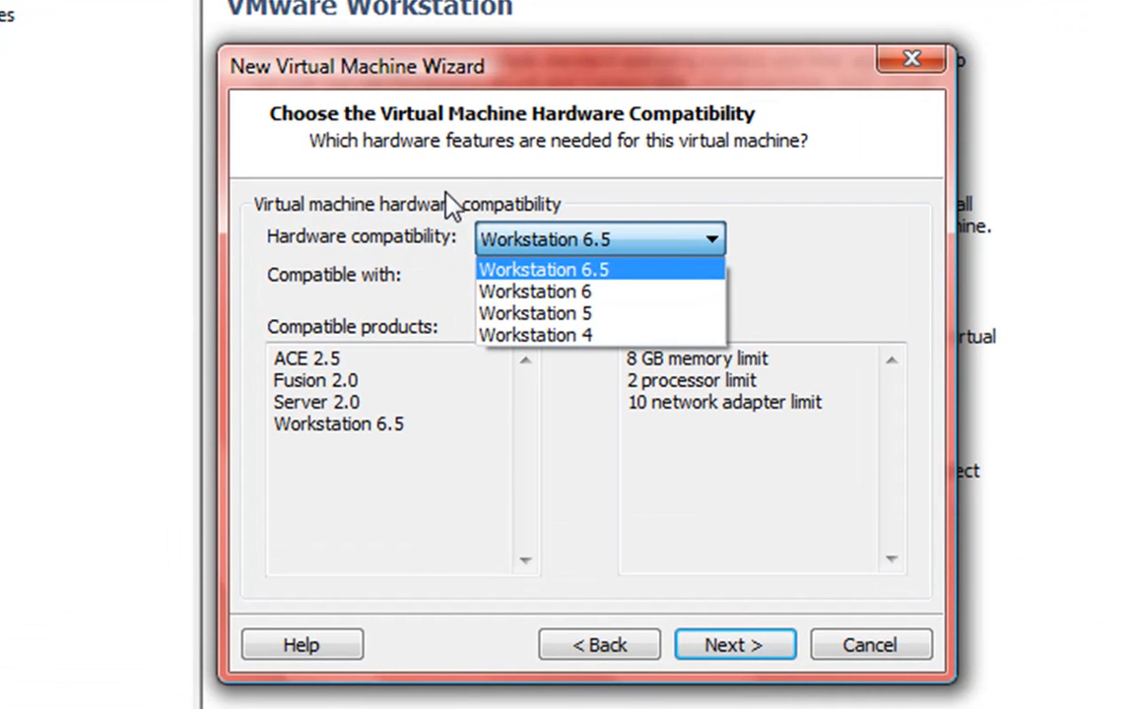
left_click(502, 255)
left_click(517, 252)
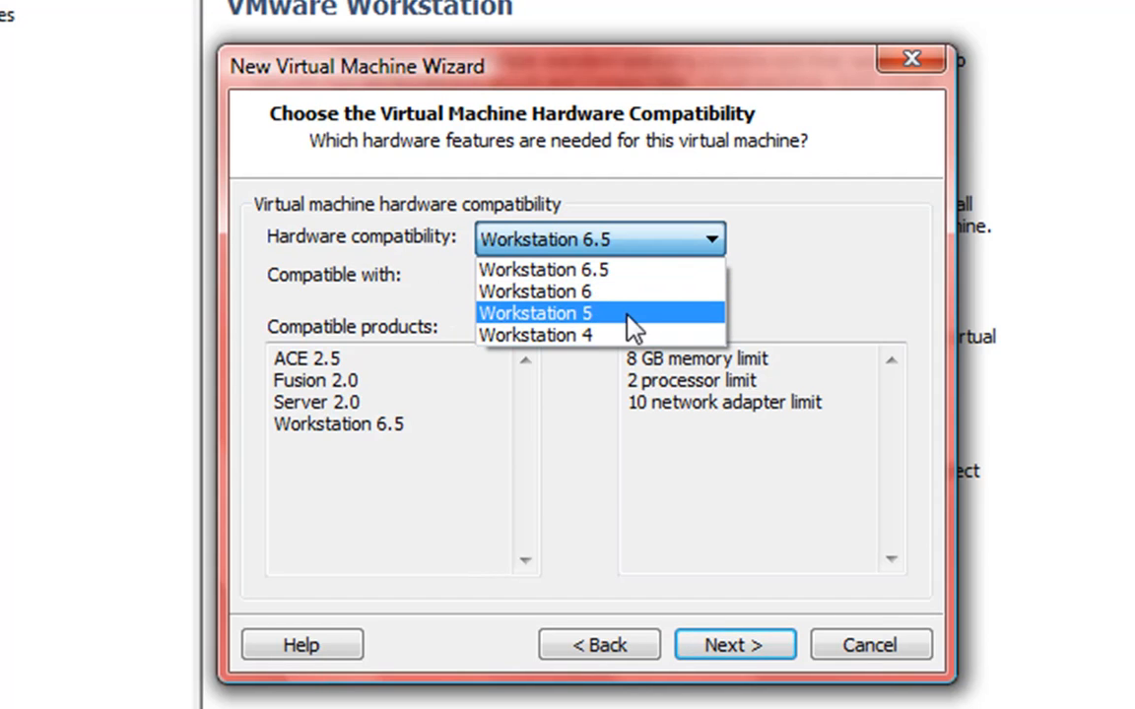
left_click(317, 288)
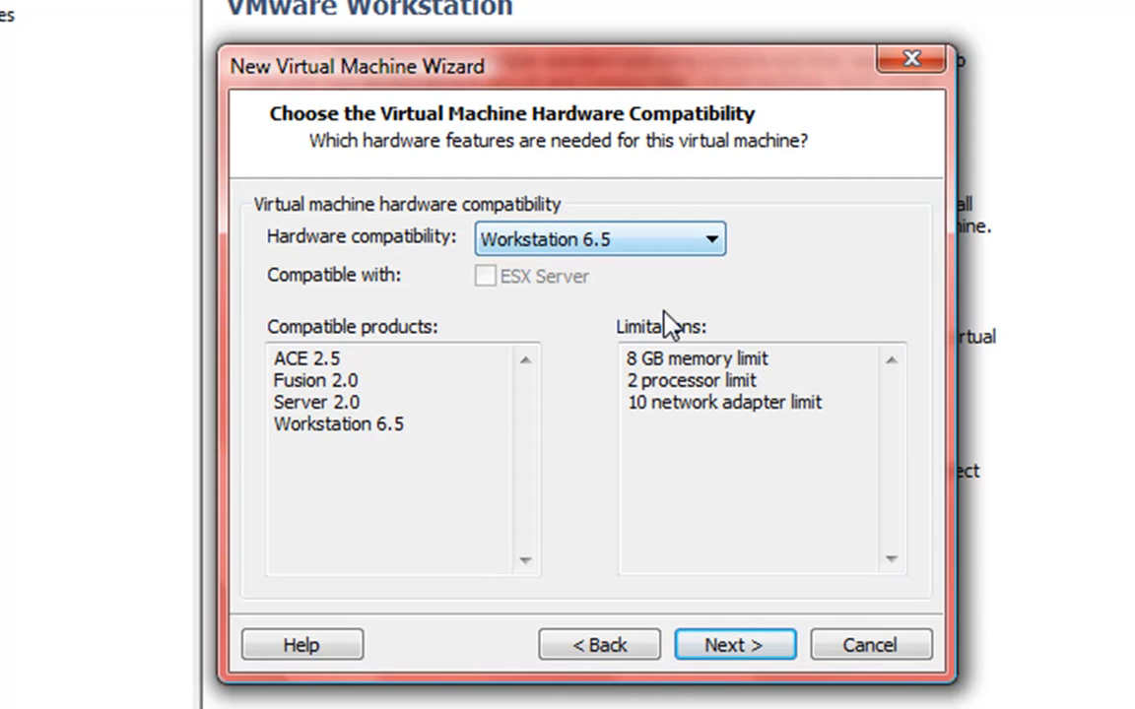
left_click(730, 651)
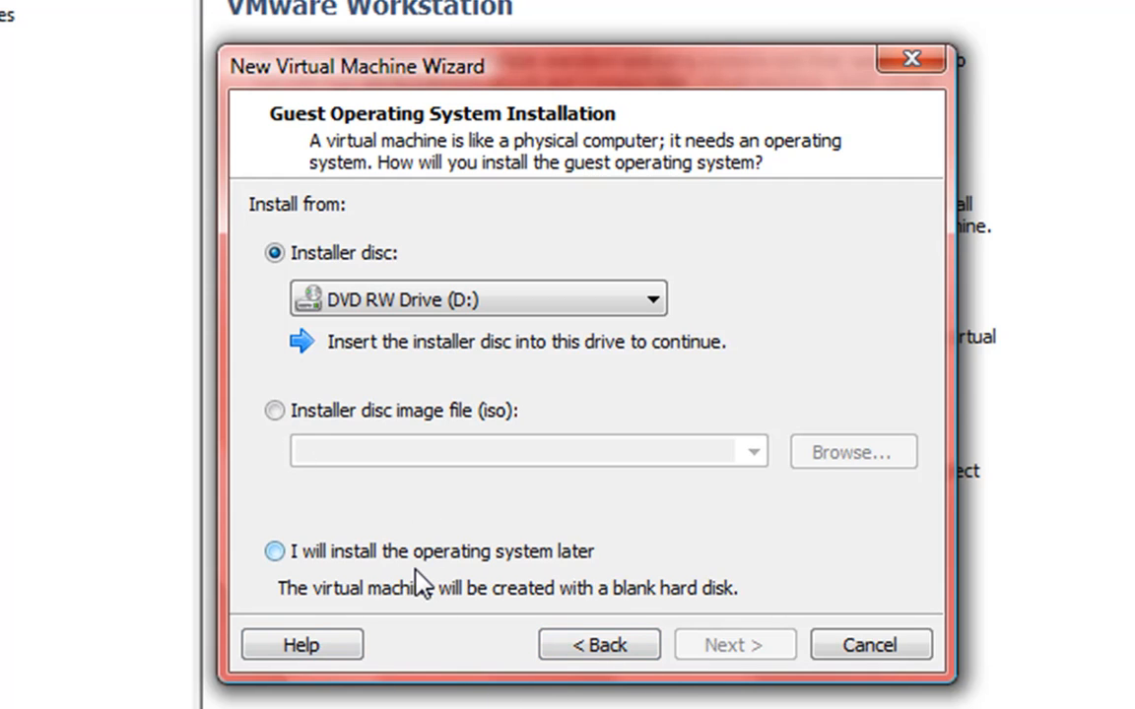
left_click(482, 558)
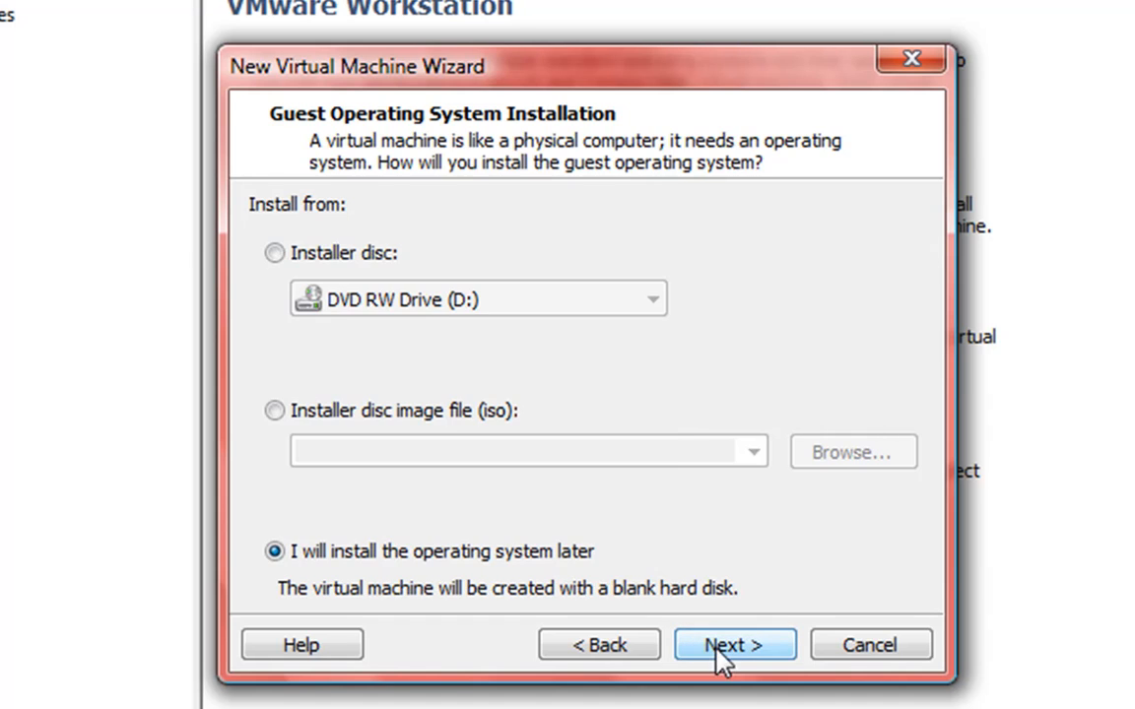
left_click(718, 653)
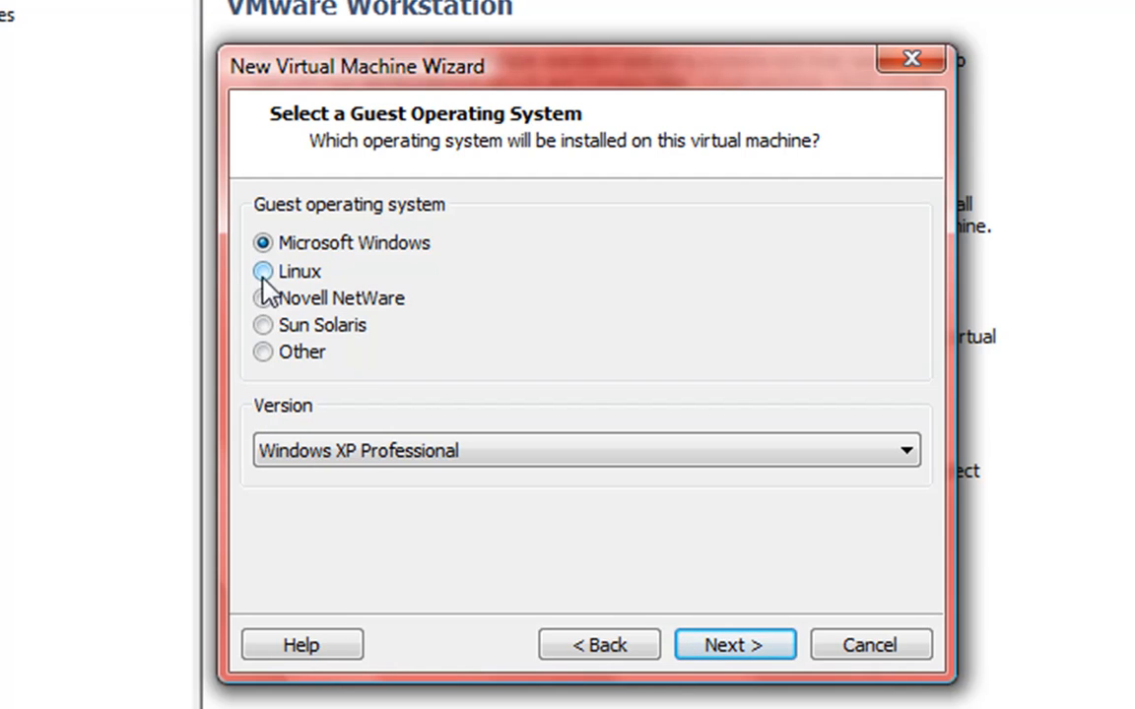
Examine the Microsoft Windows versions available for the guest operating system
left_click(367, 453)
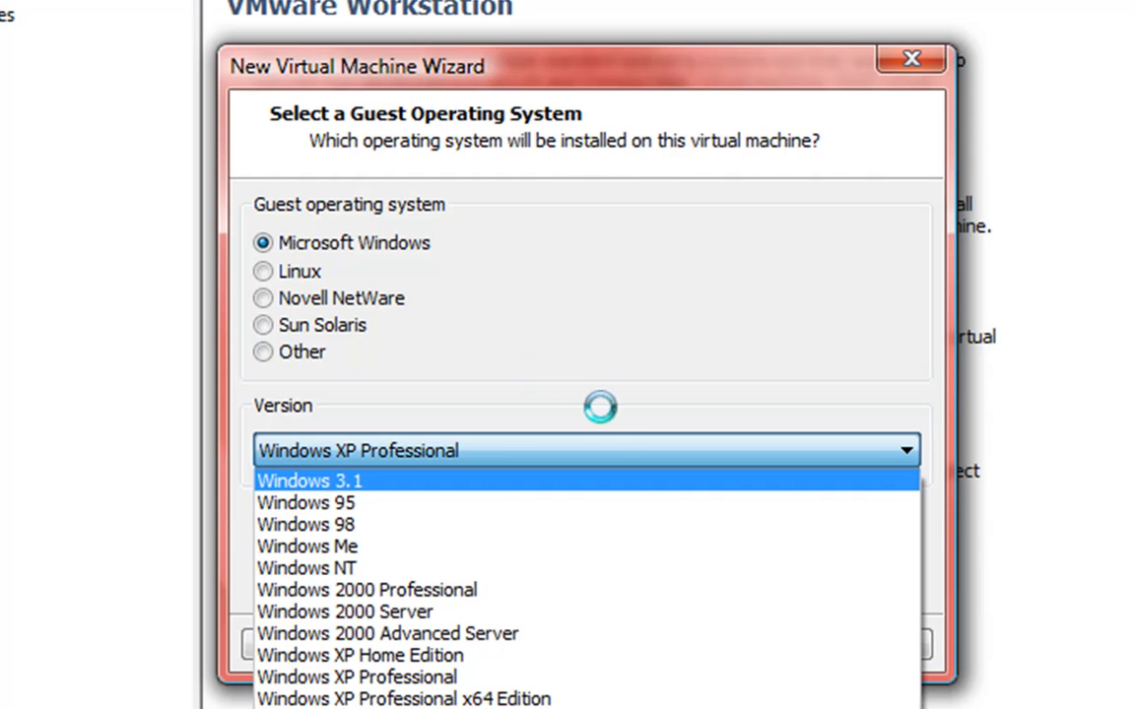
left_click(578, 137)
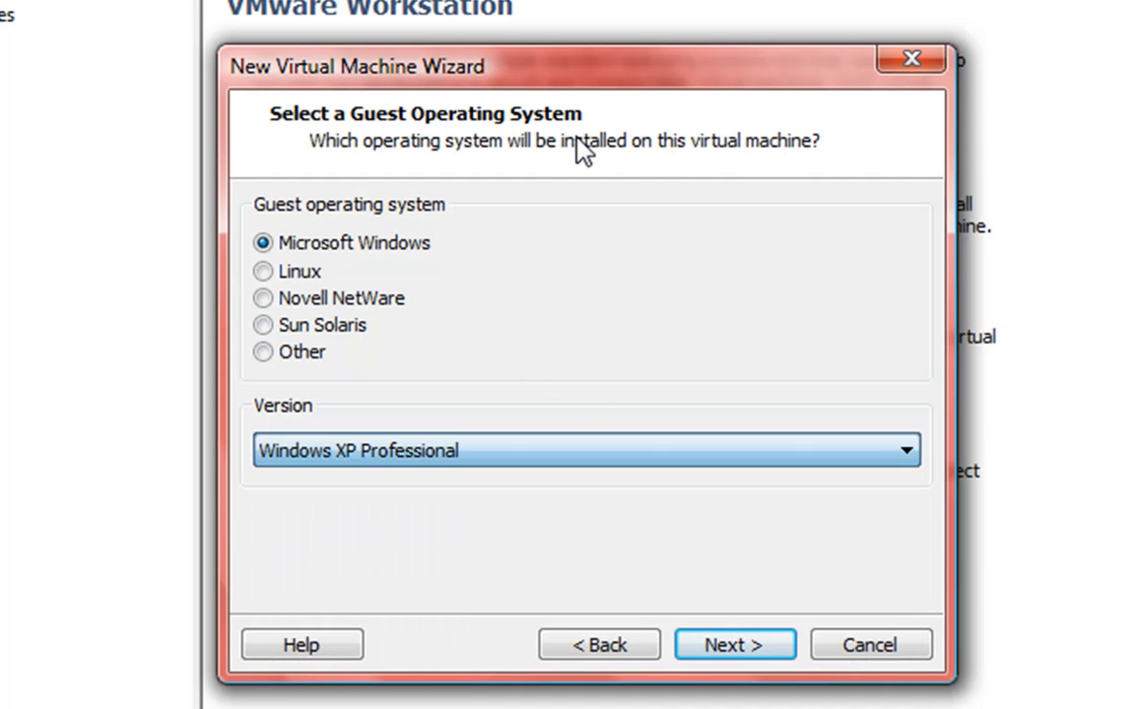
left_click(561, 453)
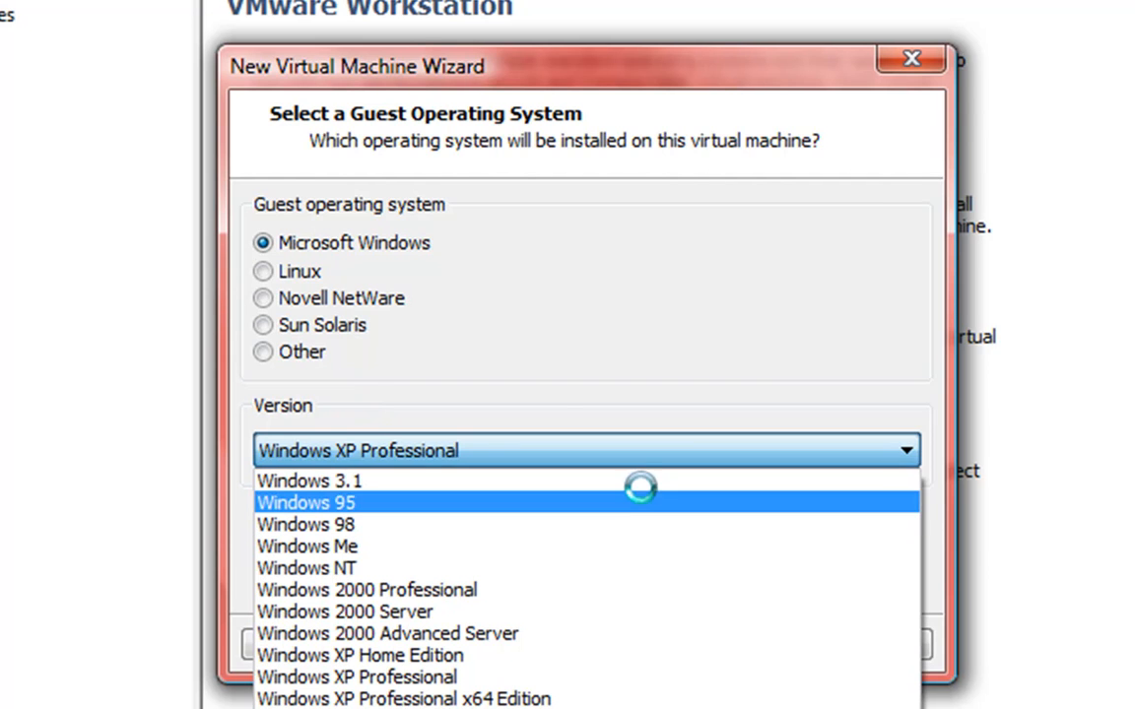
left_click(580, 412)
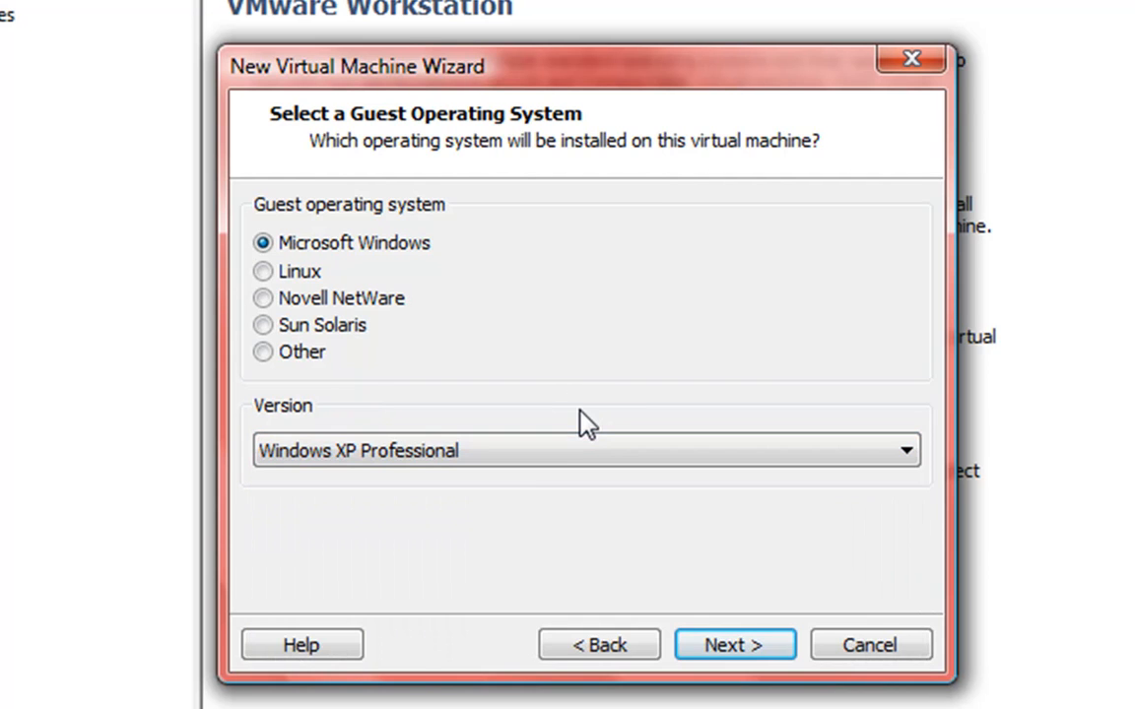
left_click(565, 463)
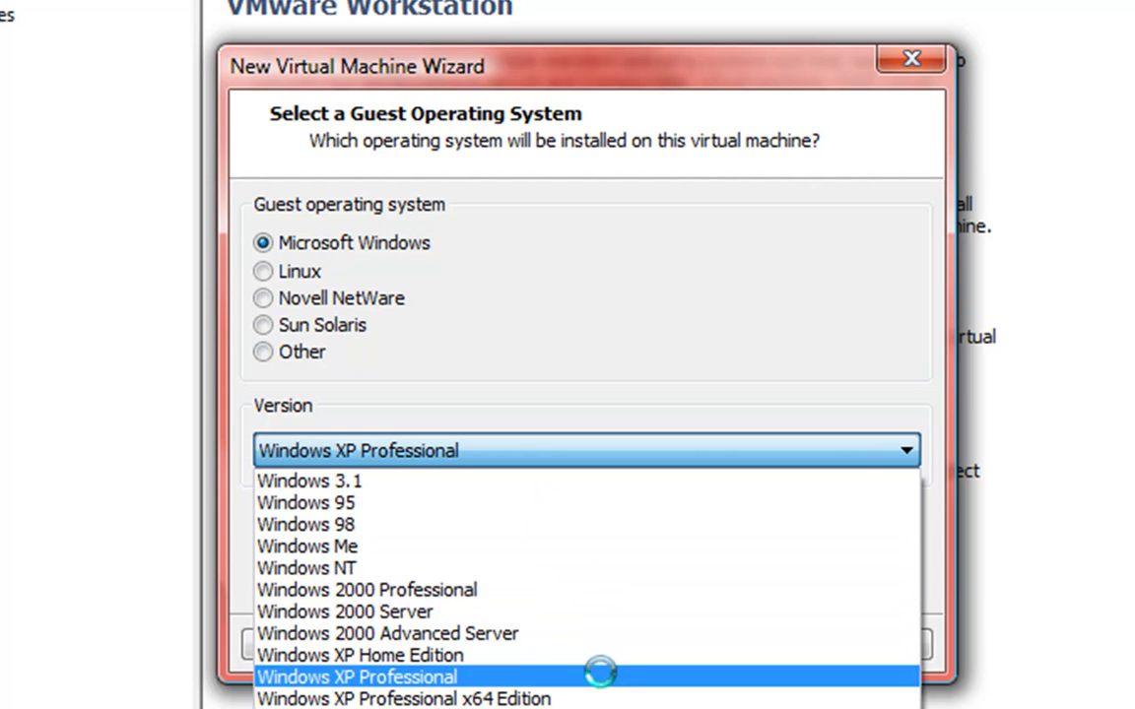
left_click(549, 402)
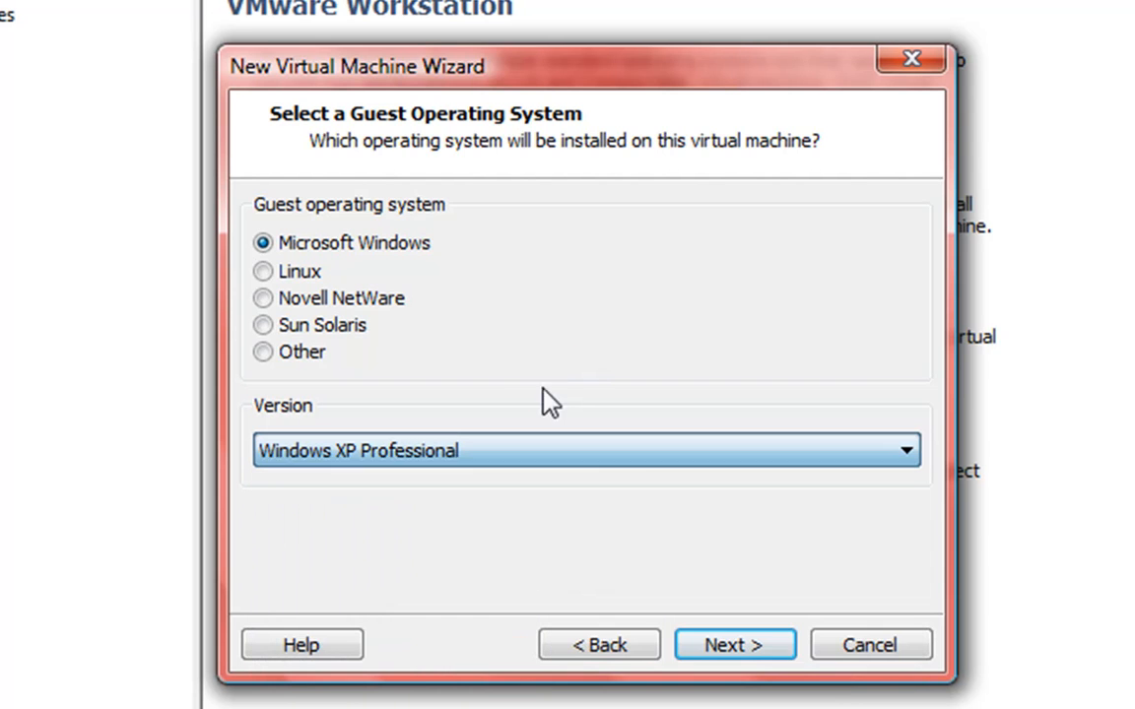
left_click(509, 453)
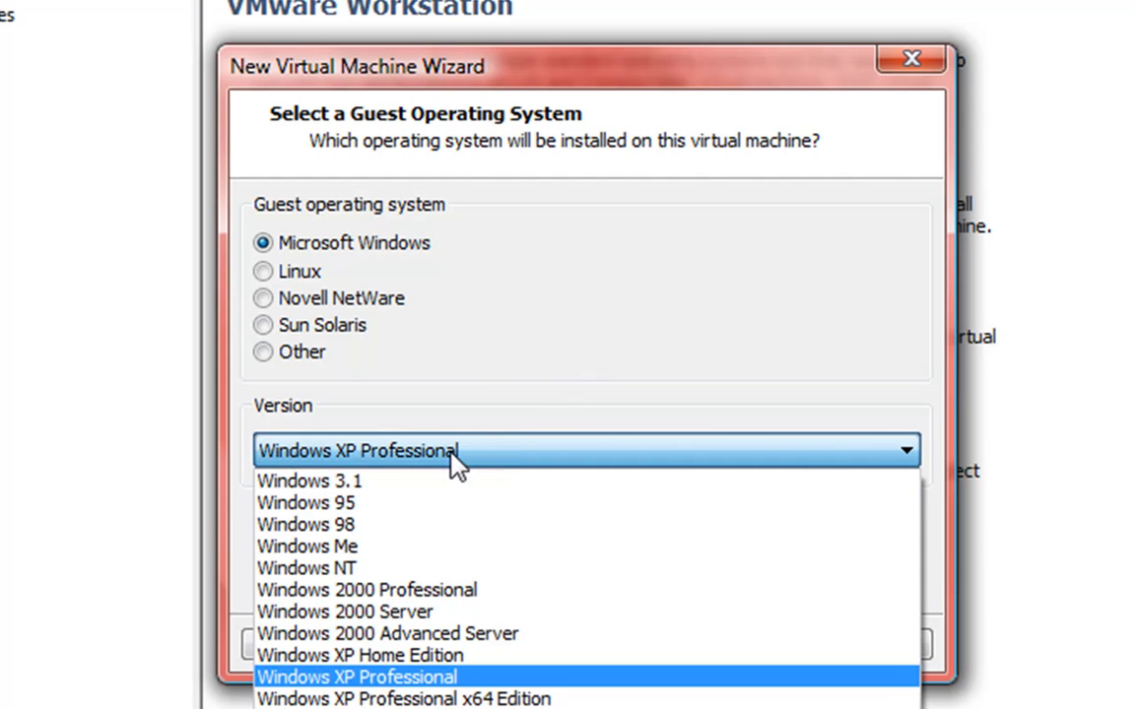
left_click(501, 410)
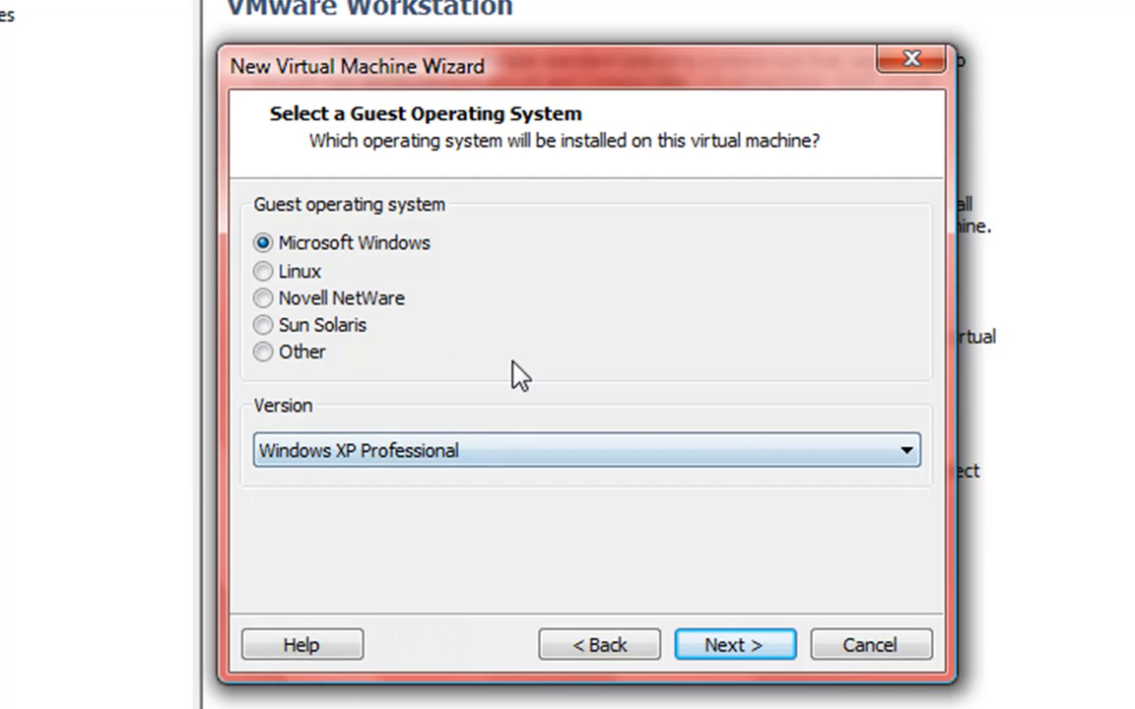
Examine the guest versions offered for Linux, Novell NetWare, Sun Solaris and Other operating systems
left_click(271, 273)
left_click(444, 453)
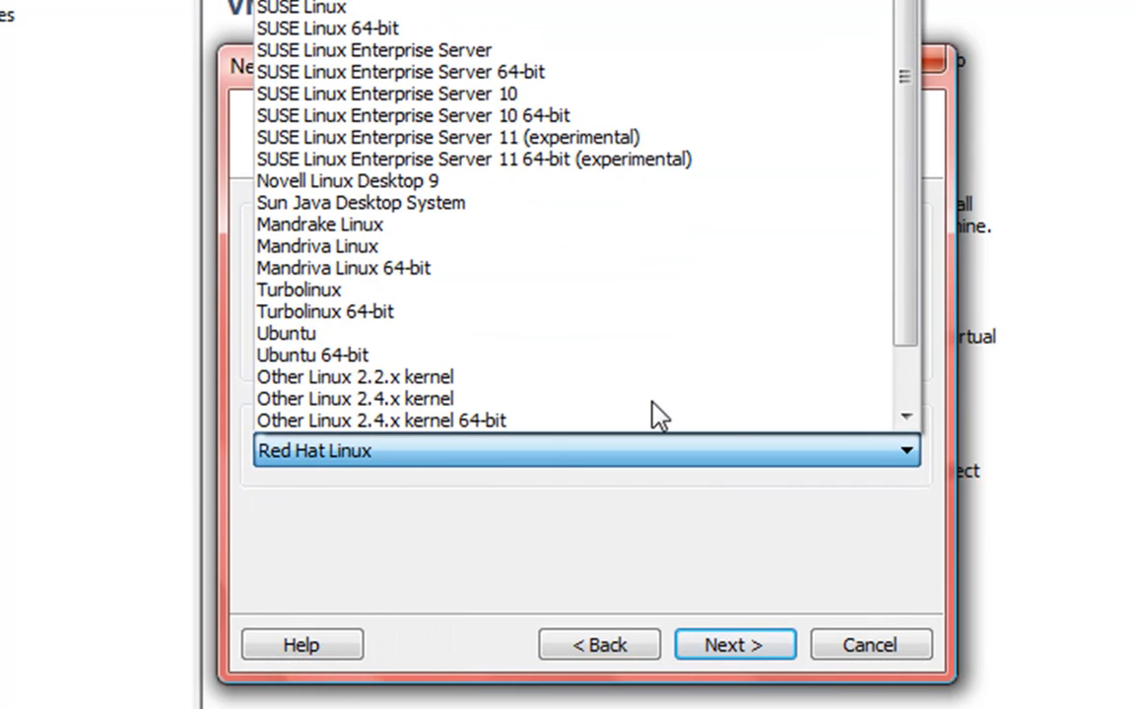
left_click_drag(909, 276, 905, 398)
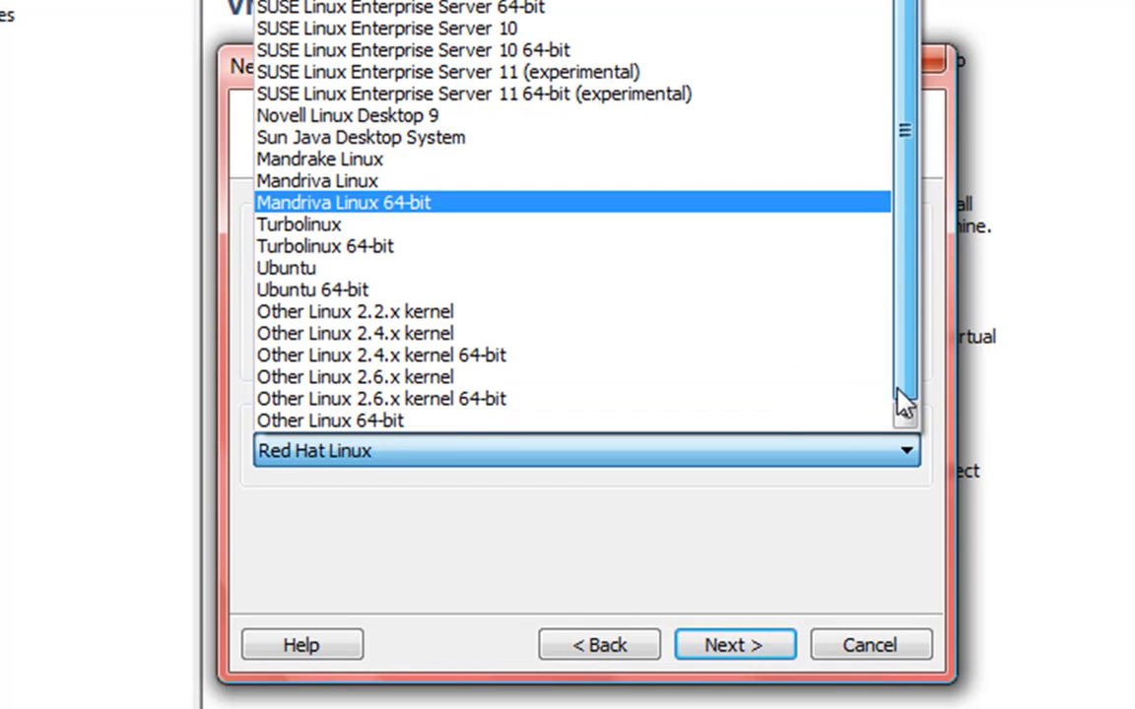
left_click(683, 545)
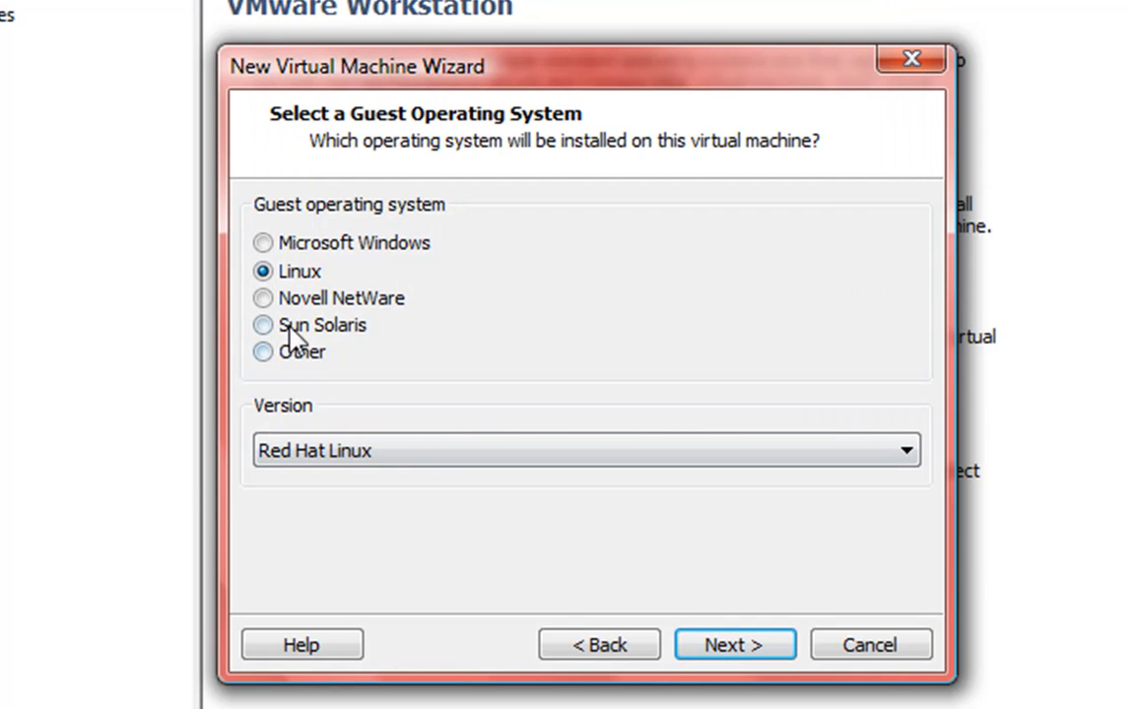
left_click(332, 301)
left_click(406, 459)
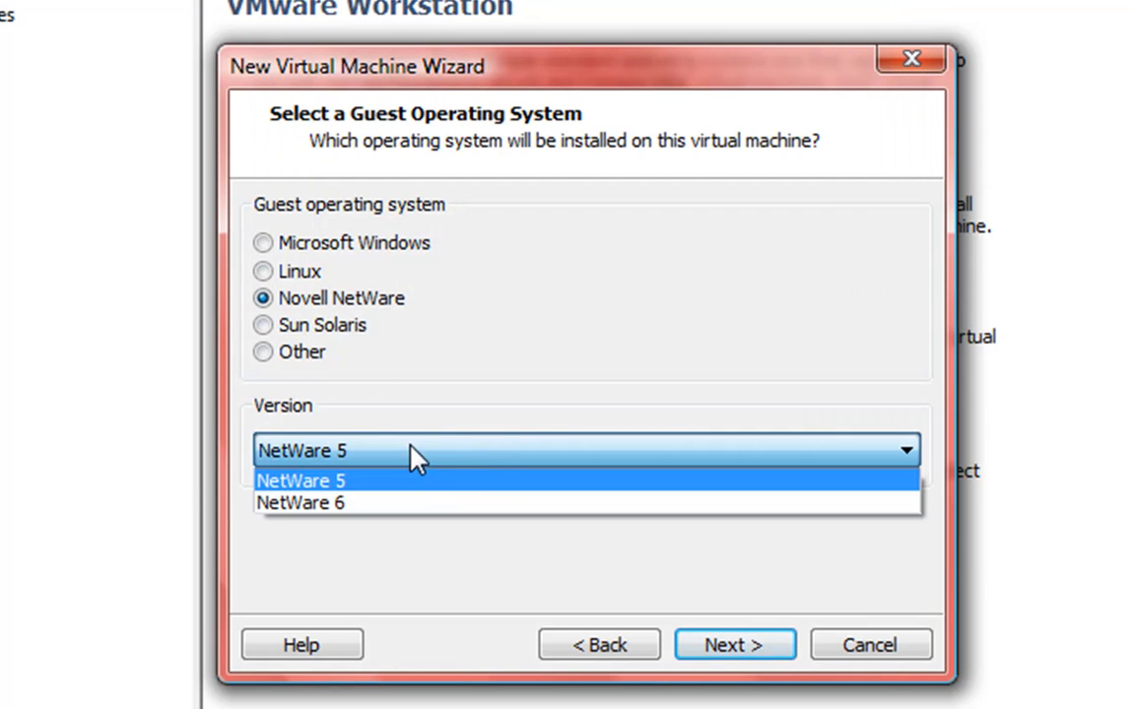
left_click(507, 473)
left_click(328, 326)
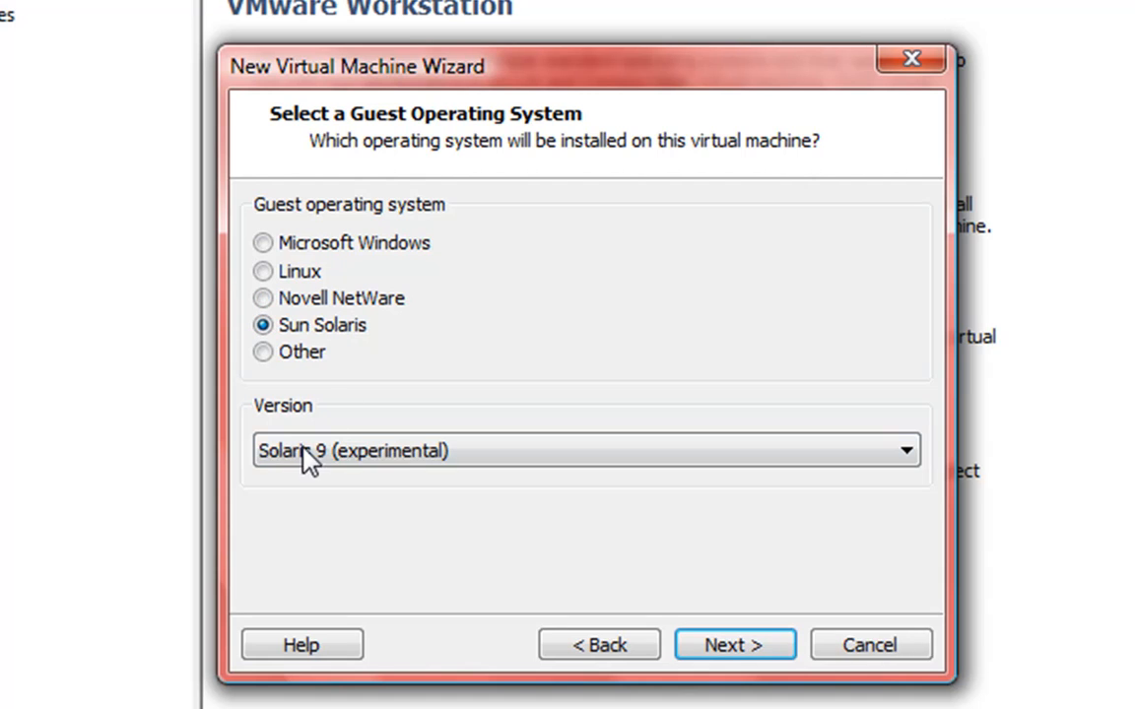
left_click(310, 454)
left_click(314, 350)
left_click(314, 349)
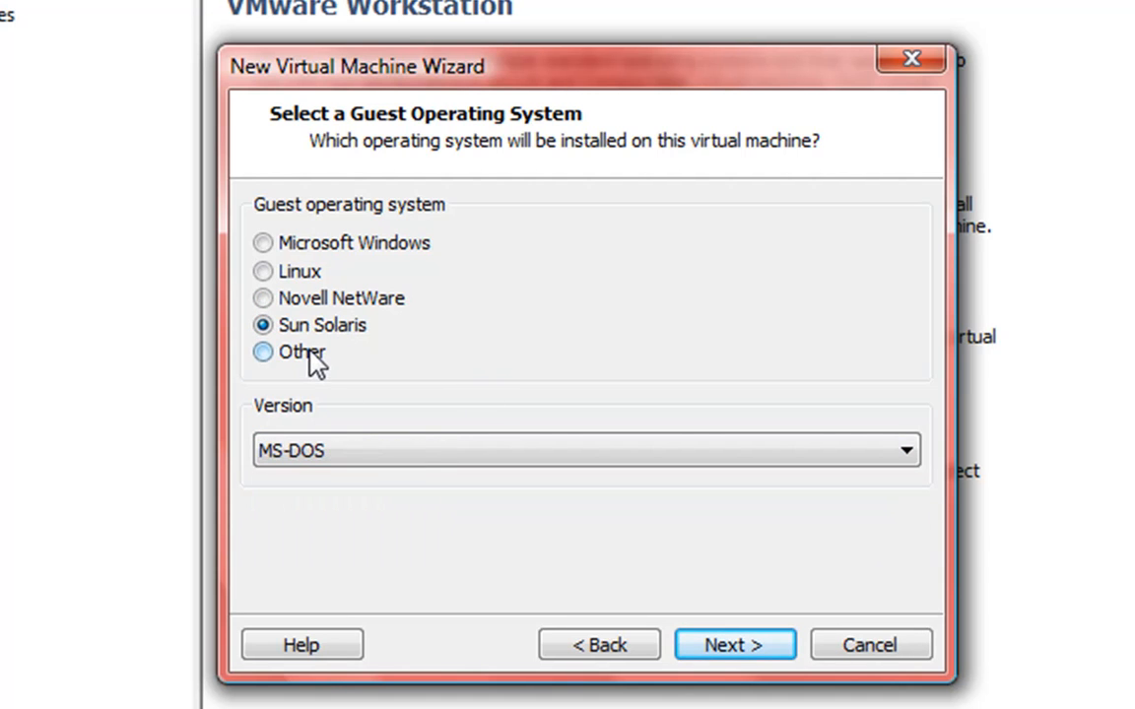
left_click(306, 456)
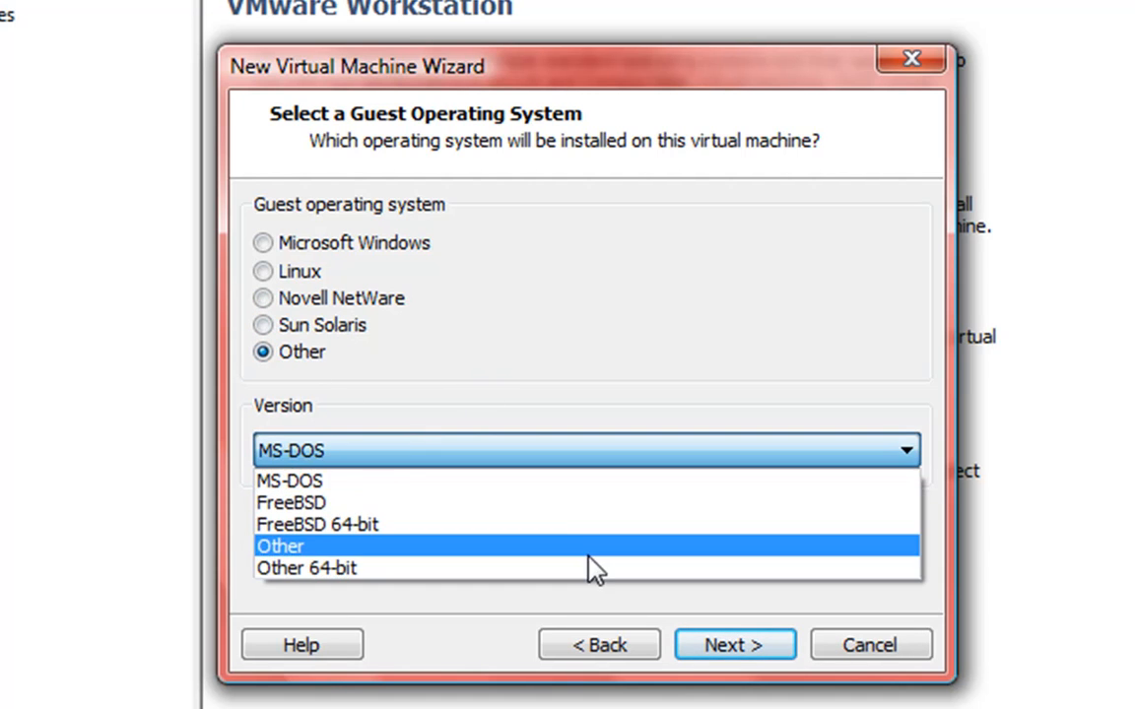
left_click(493, 316)
Choose Microsoft Windows with Windows XP Professional as the guest system and accept the suggested virtual machine name and location
left_click(353, 244)
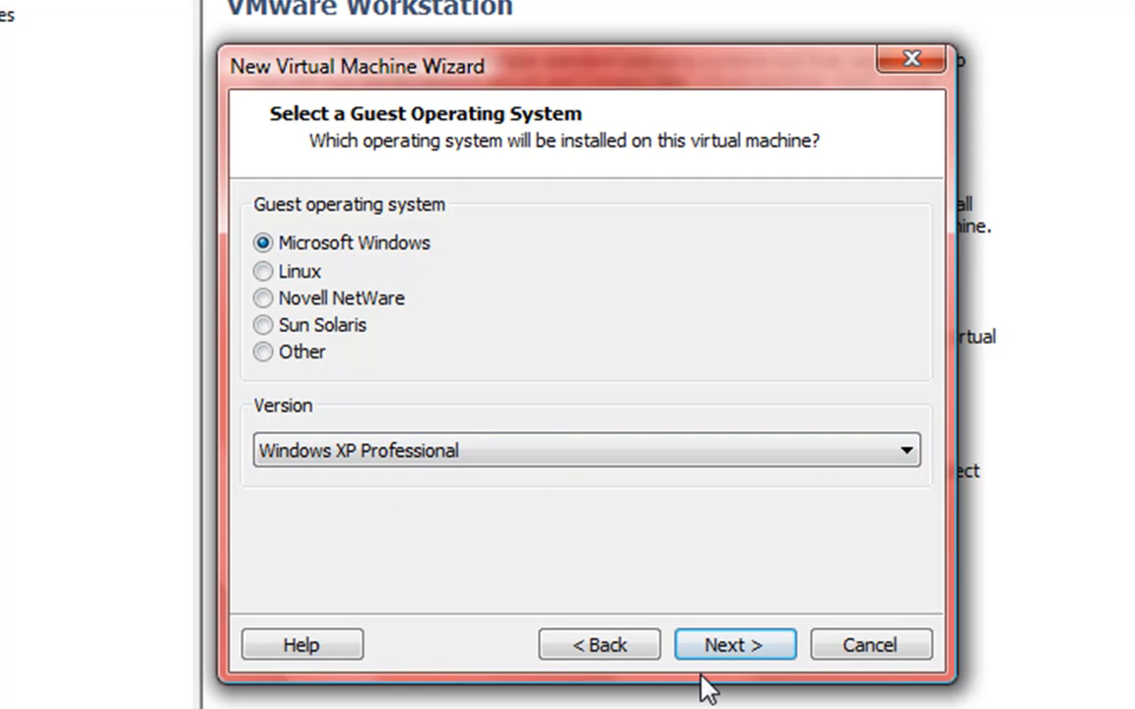
left_click(722, 654)
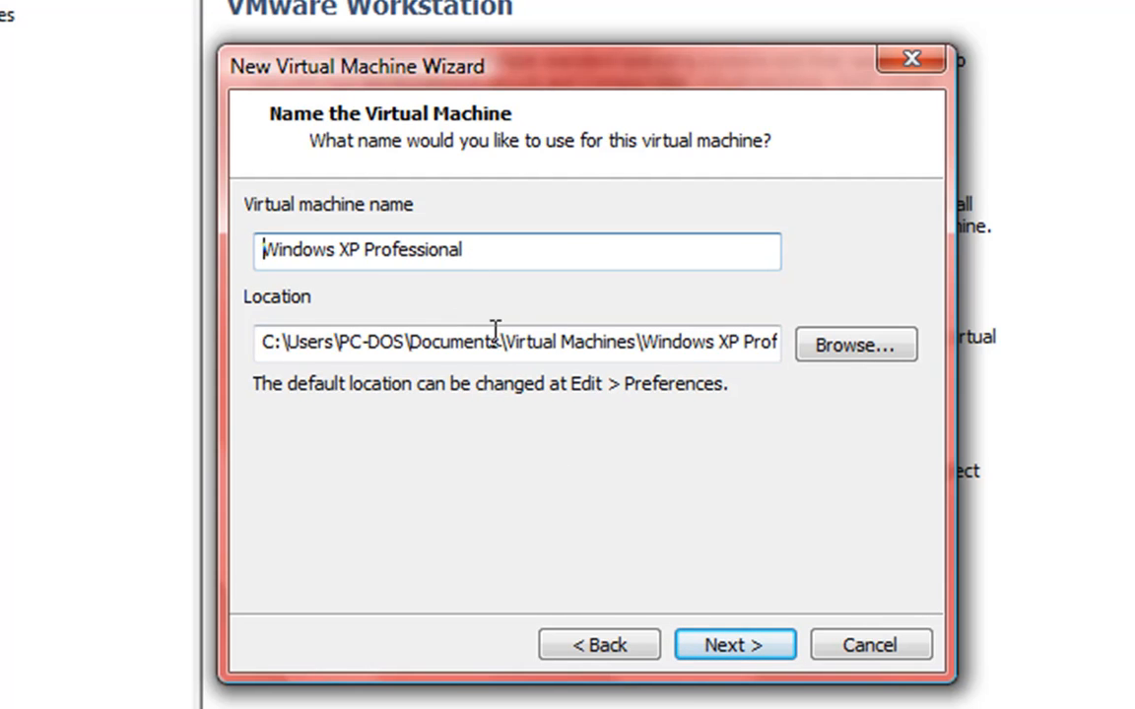
left_click(284, 344)
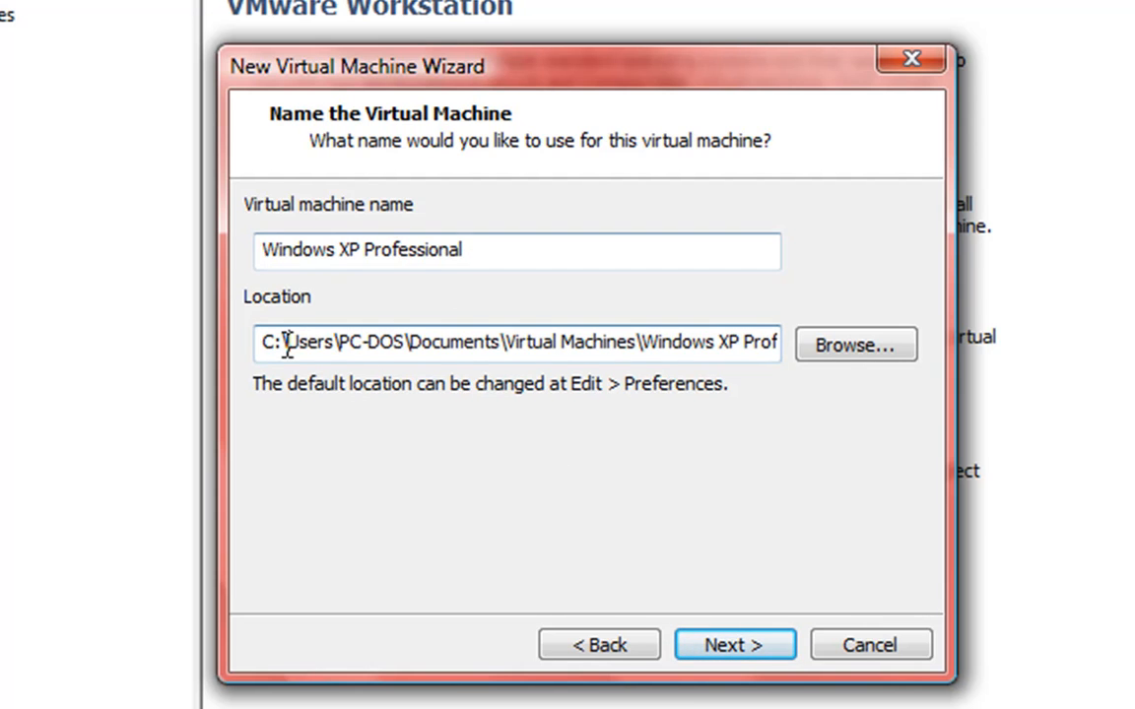
double_click(310, 344)
left_click_drag(333, 379, 690, 490)
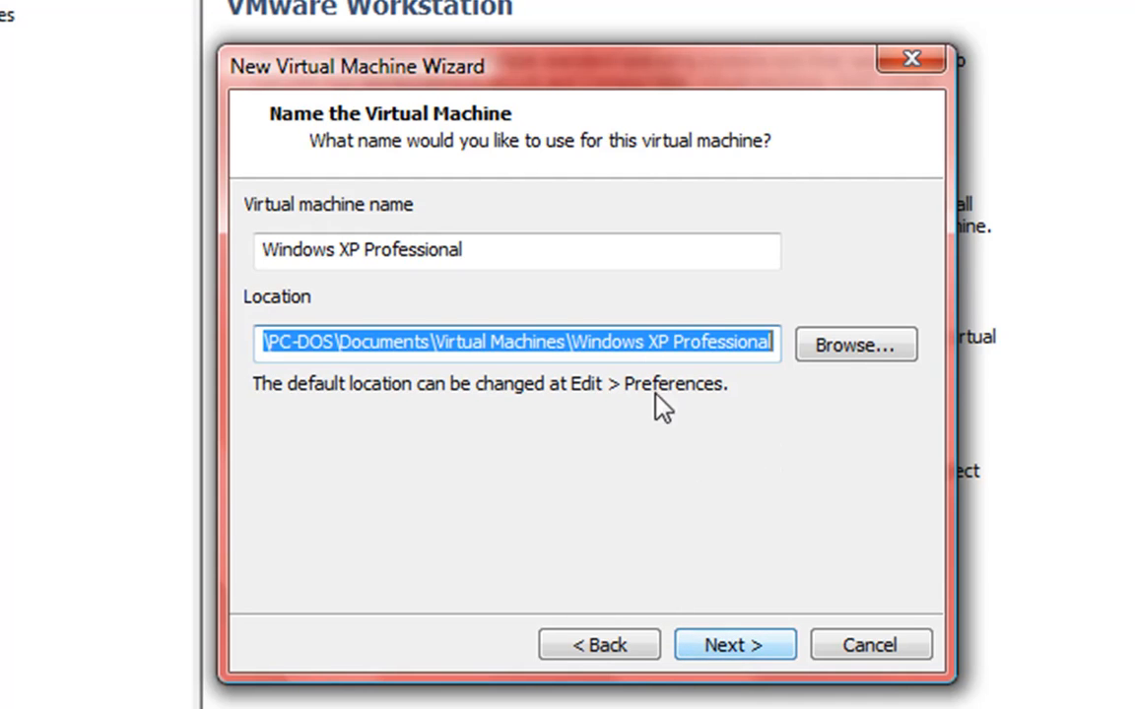
left_click(730, 645)
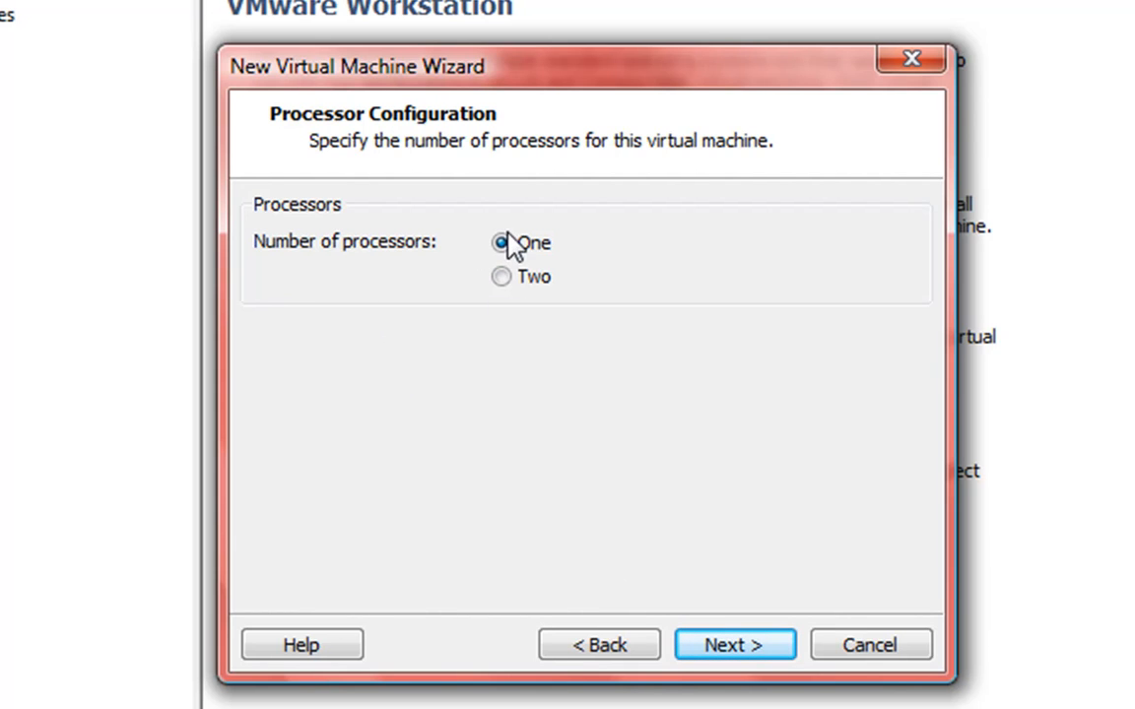
Configure the virtual machine with one processor and set its memory to 500 MB
left_click(501, 279)
left_click(725, 650)
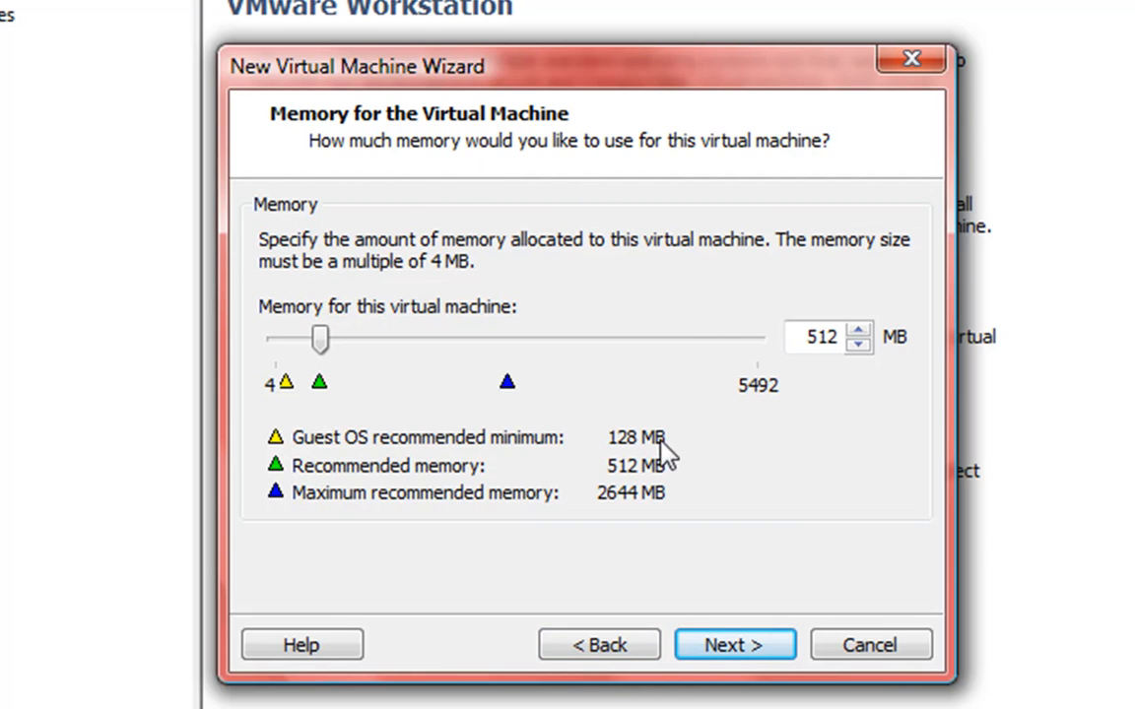
left_click_drag(320, 340, 298, 404)
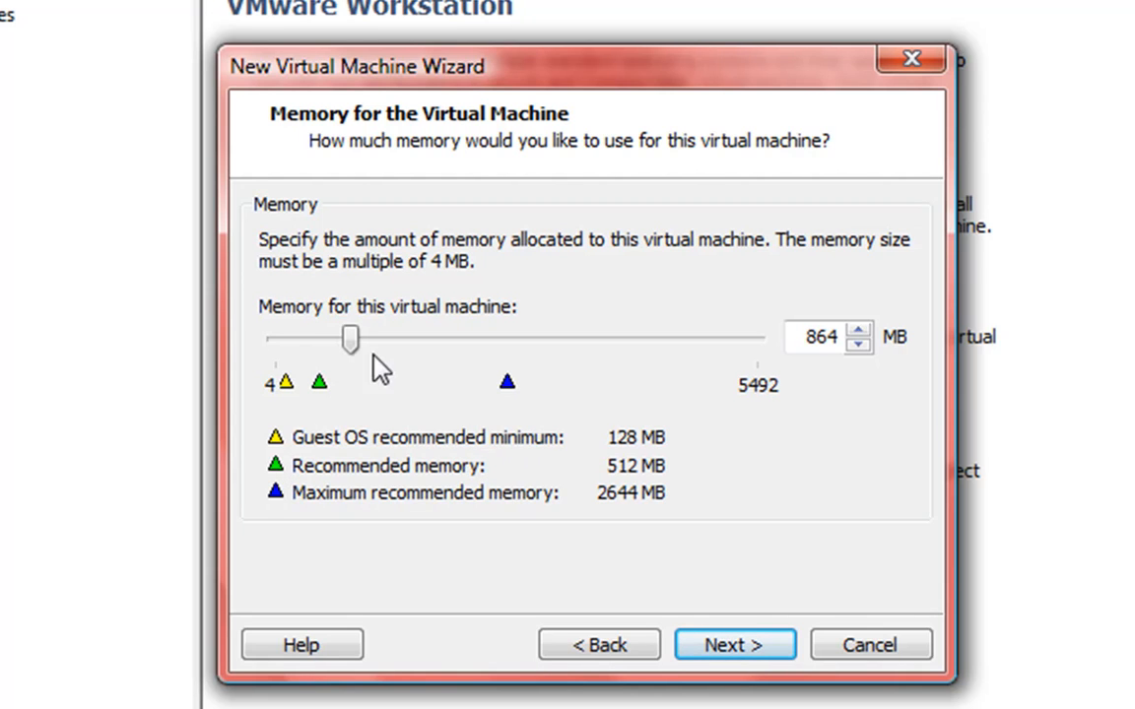
left_click_drag(352, 341, 313, 342)
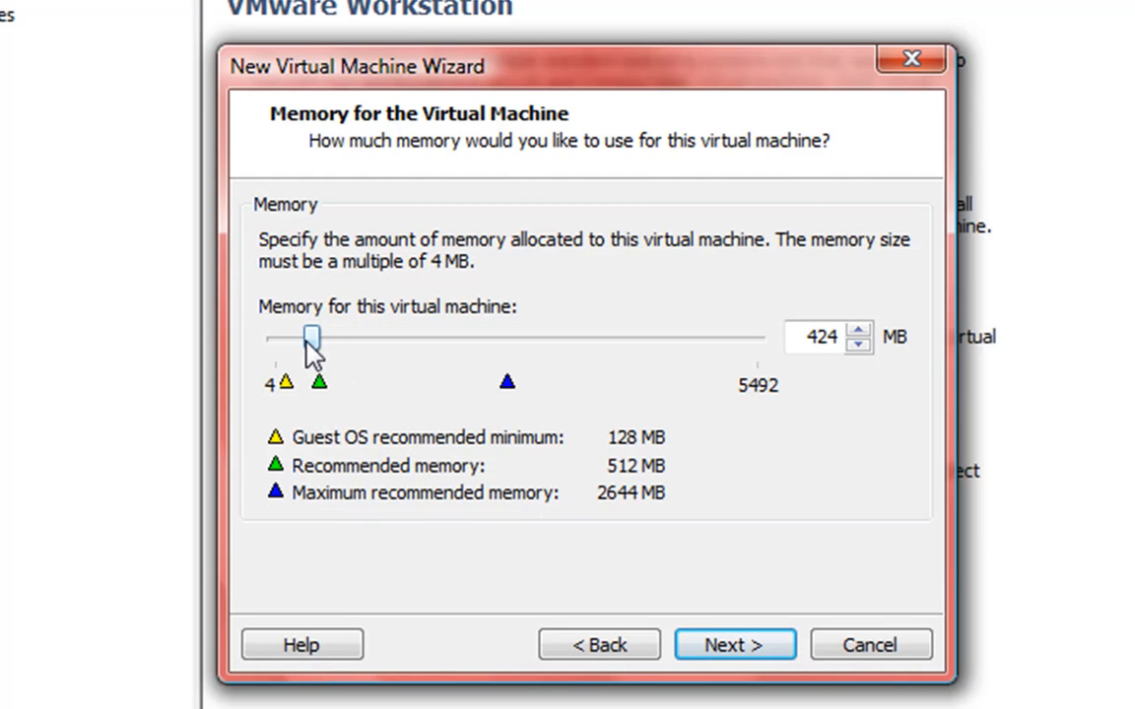
left_click_drag(314, 345, 324, 413)
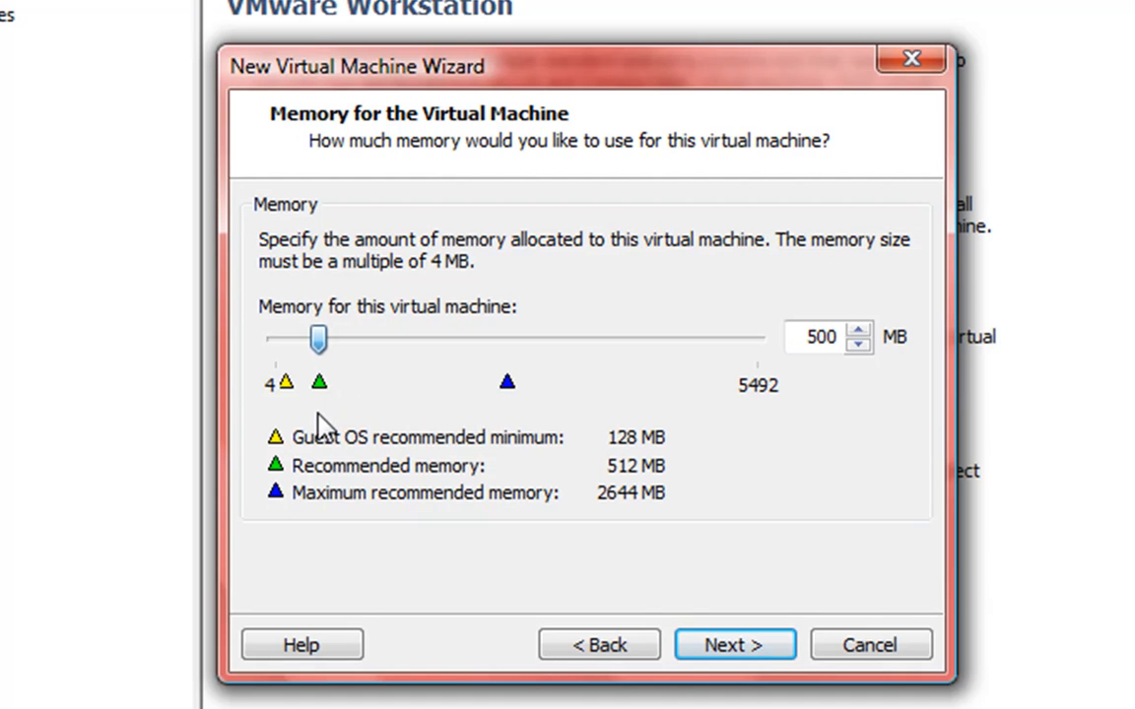
left_click(761, 650)
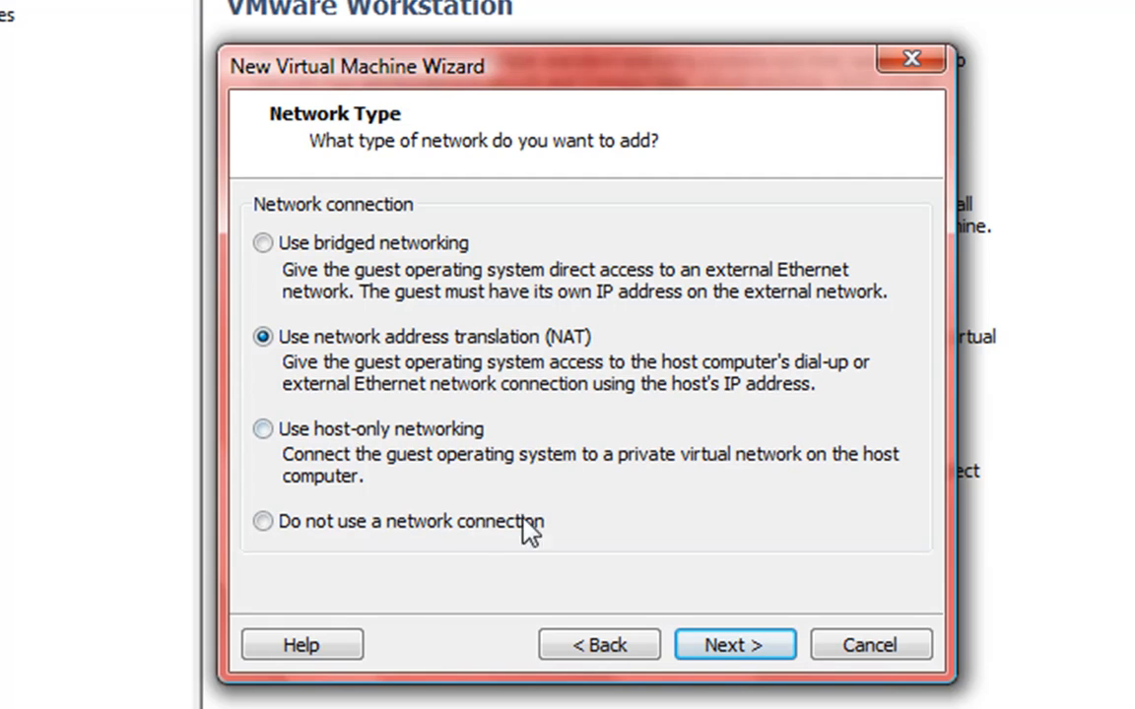
Accept NAT networking and the recommended BusLogic SCSI adapter, and choose a new virtual disk of type IDE
left_click(735, 652)
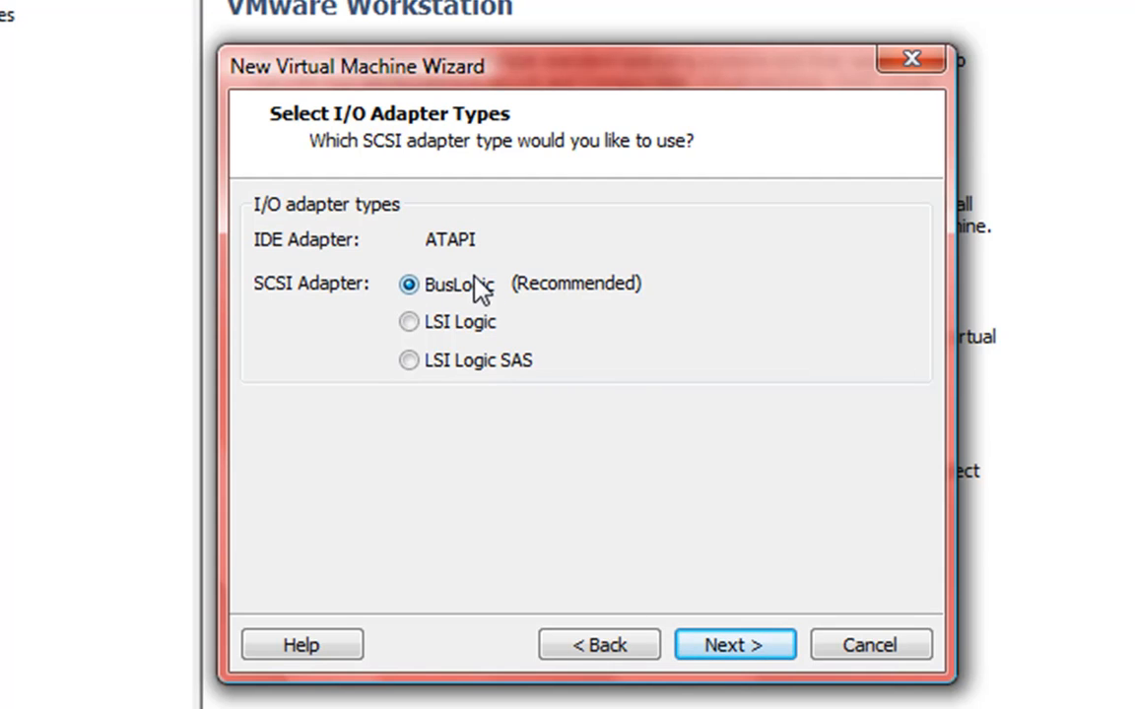
left_click(707, 652)
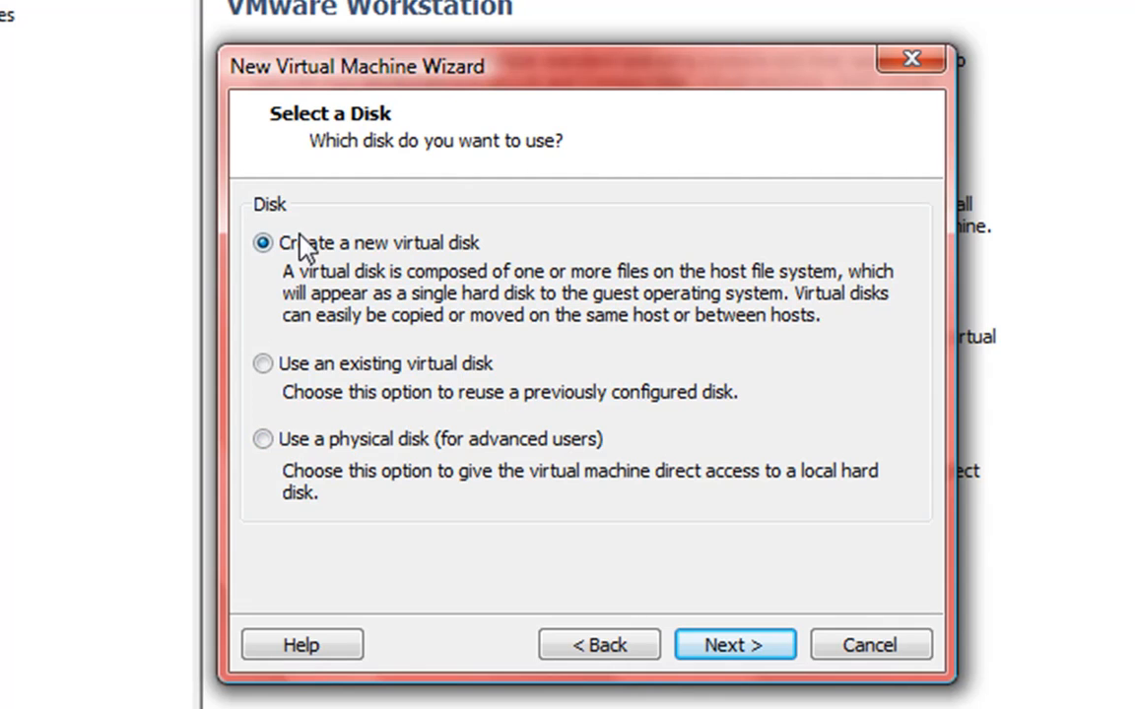
left_click(717, 642)
left_click(613, 648)
left_click(724, 648)
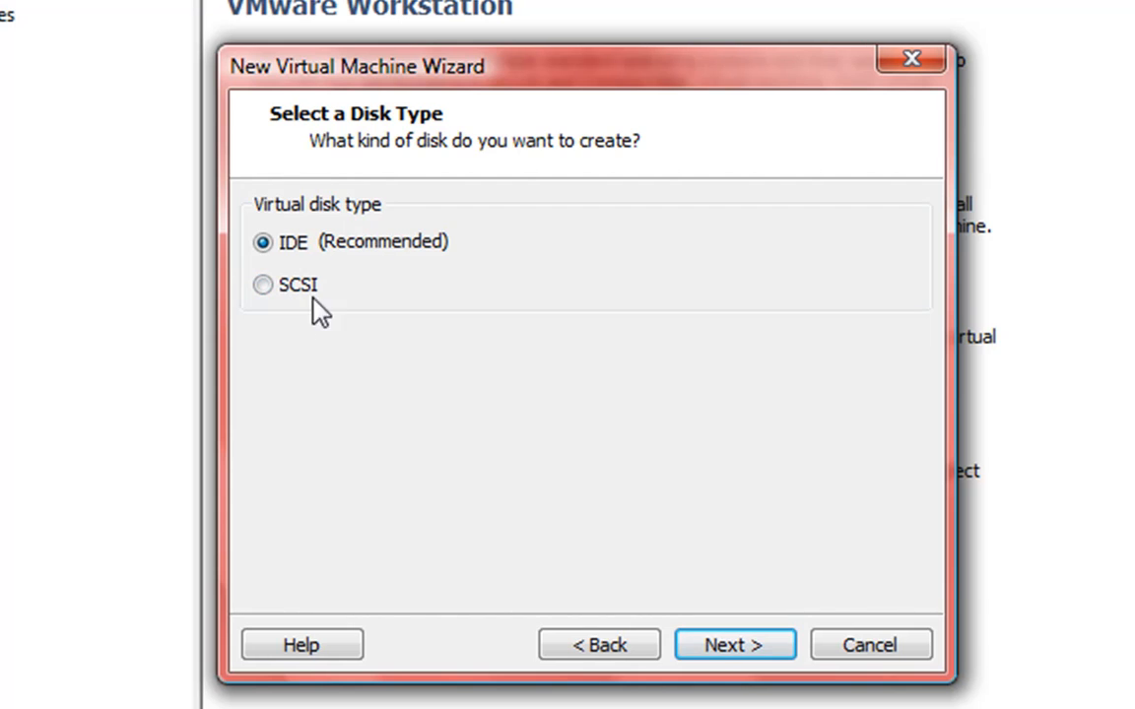
left_click(717, 643)
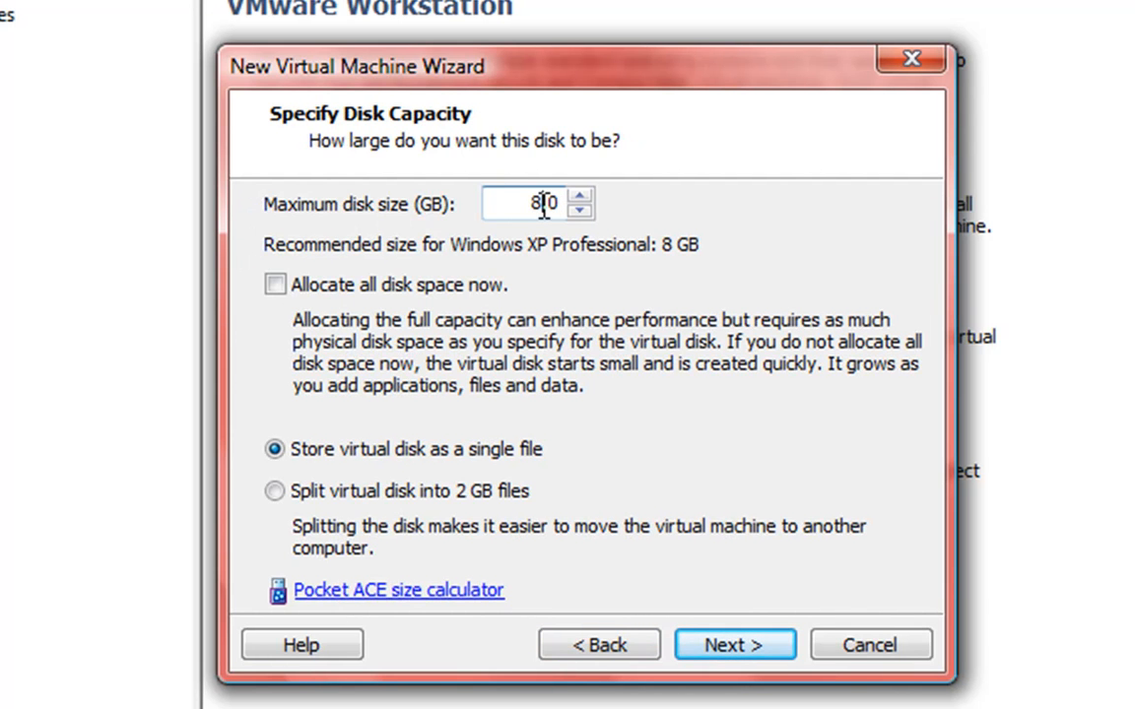
Keep an 8 GB maximum disk size stored as a single file and accept Windows XP Professional.vmdk as the disk file
left_click_drag(541, 207, 502, 211)
left_click(540, 203)
left_click(698, 648)
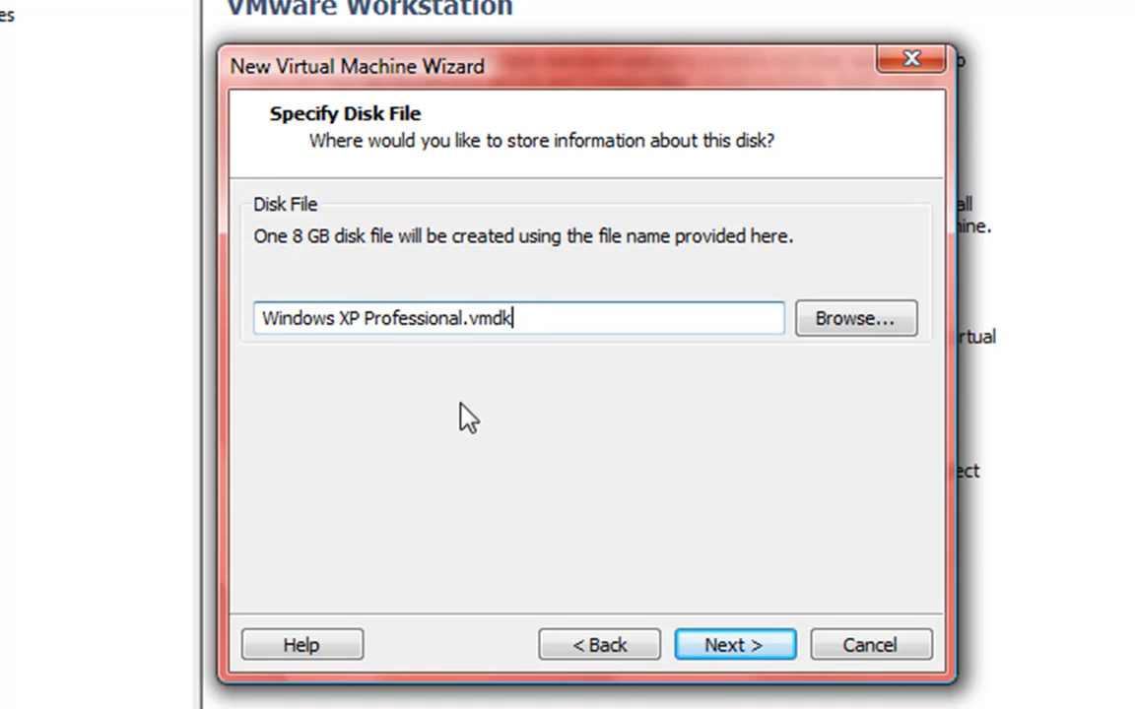
left_click(716, 647)
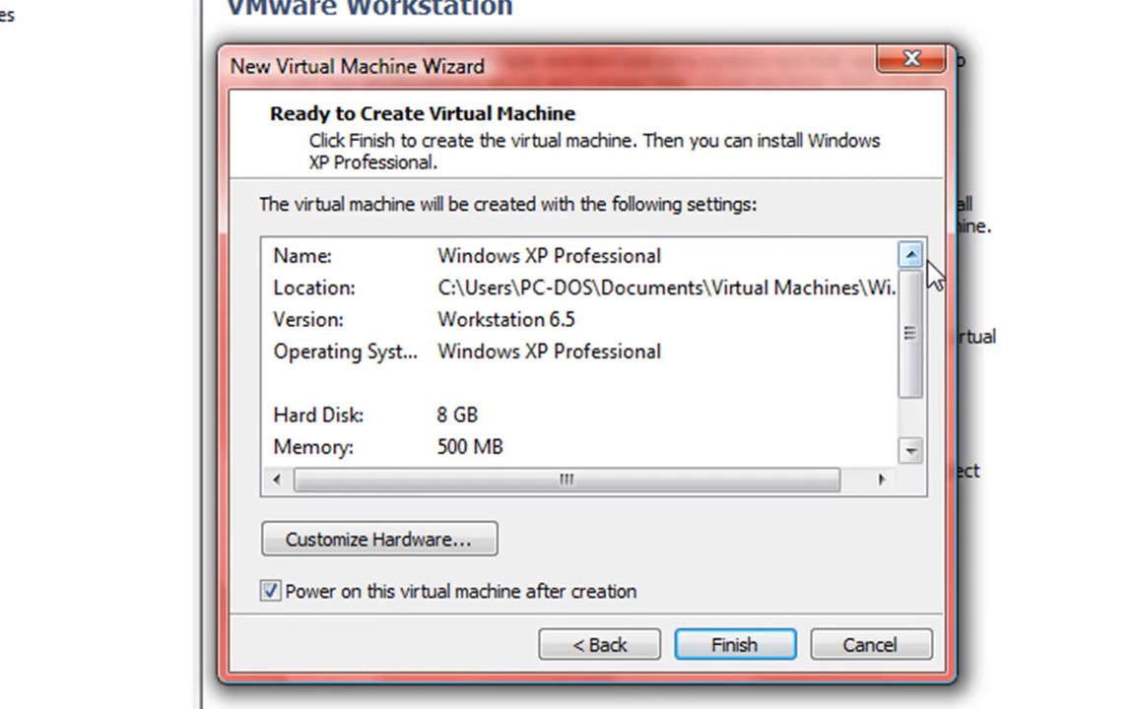
Review the summary of settings and create the virtual machine with power-on after creation enabled
left_click_drag(912, 286, 912, 376)
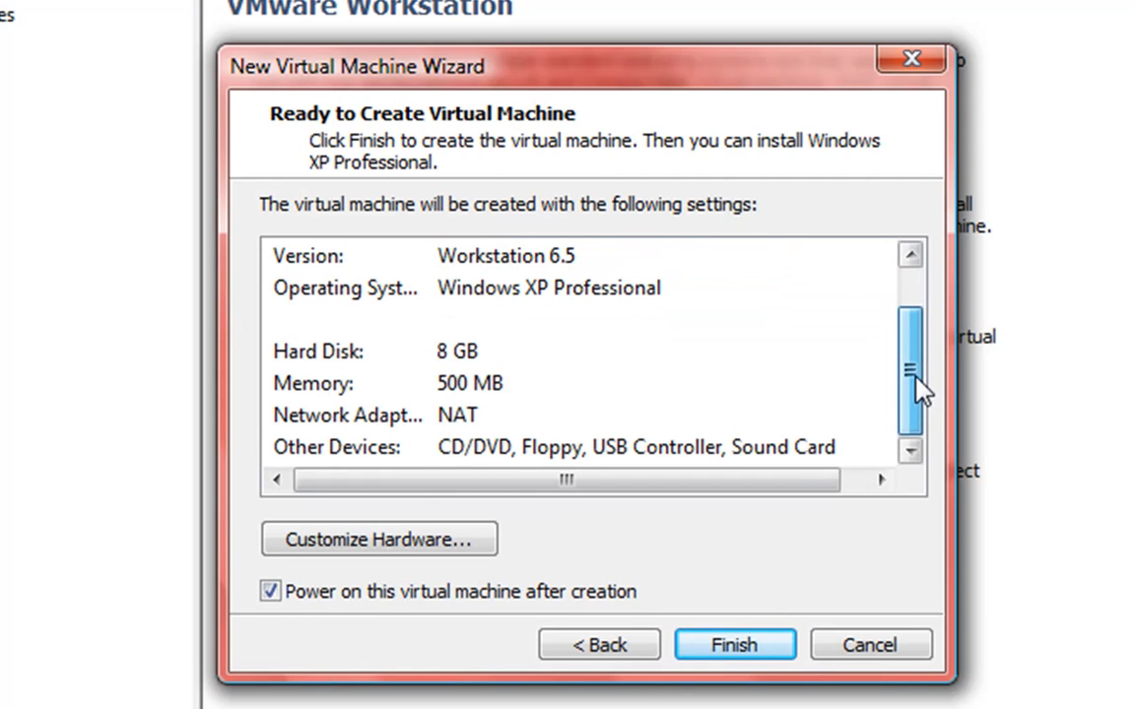
left_click(739, 647)
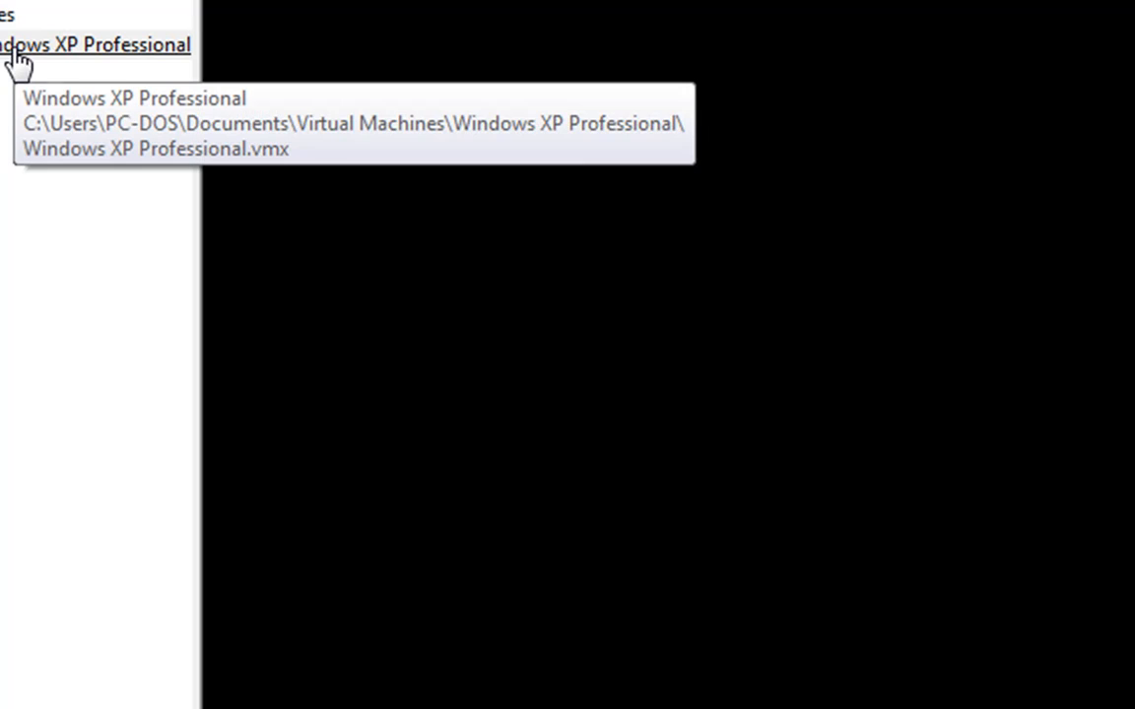
left_click(59, 59)
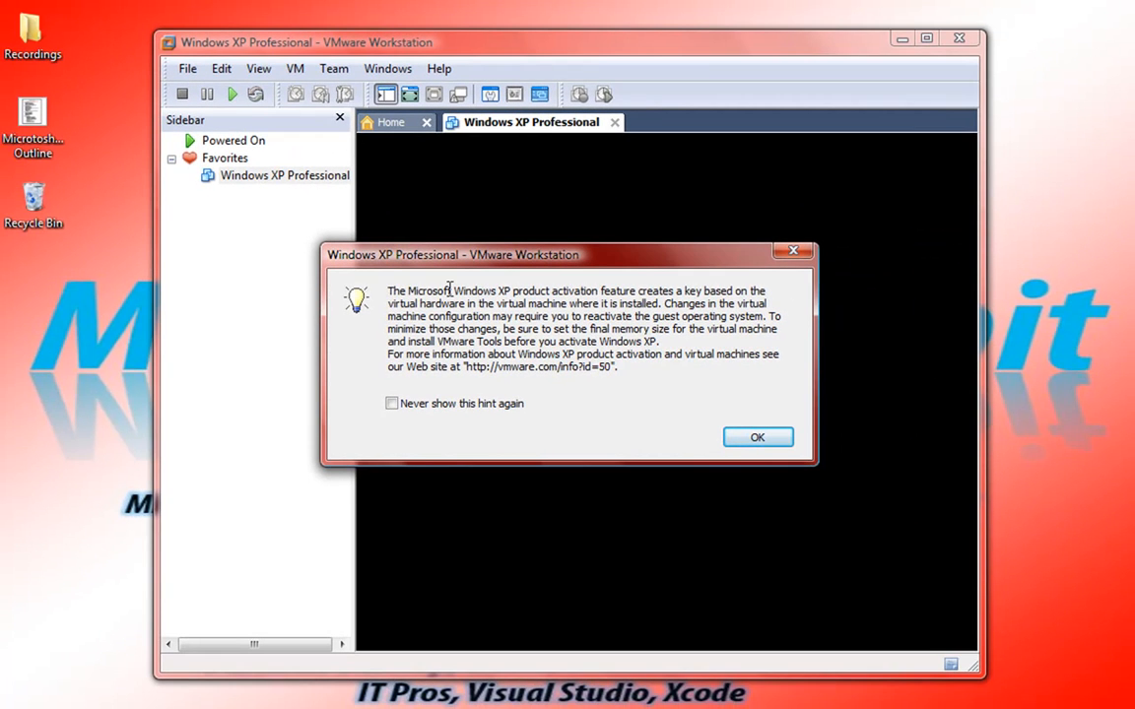
Read and dismiss the Windows XP product activation hint and the Removable Devices hint while the virtual machine starts
left_click_drag(391, 292, 658, 387)
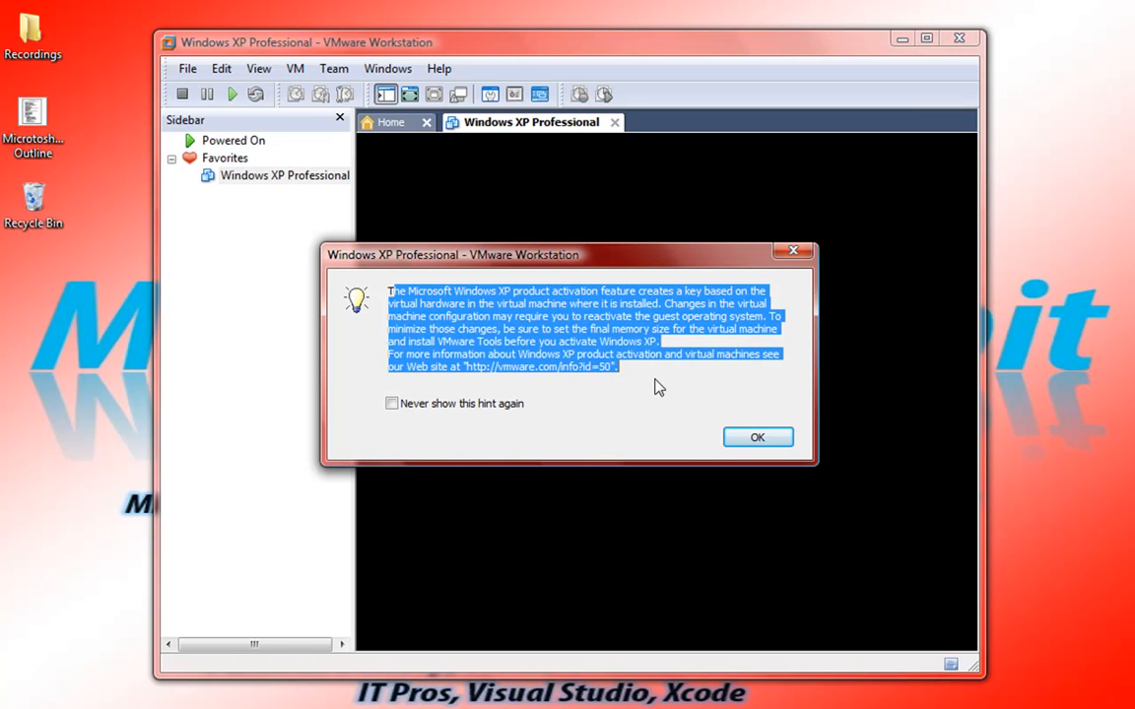
left_click(579, 350)
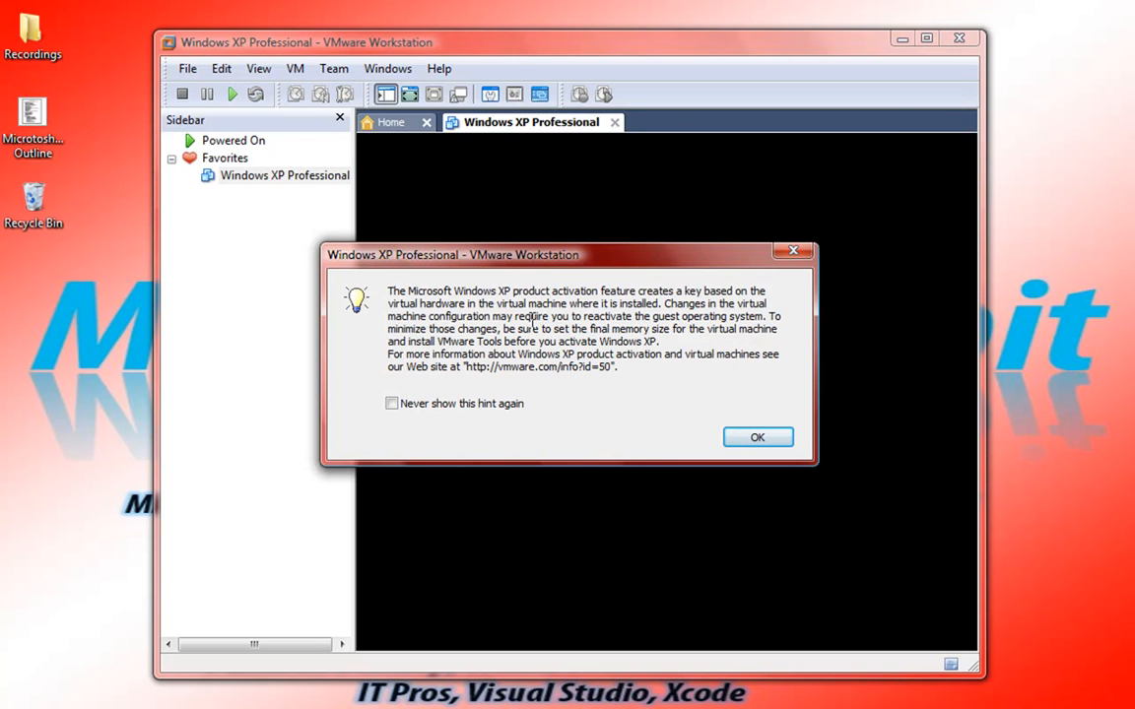
left_click(754, 437)
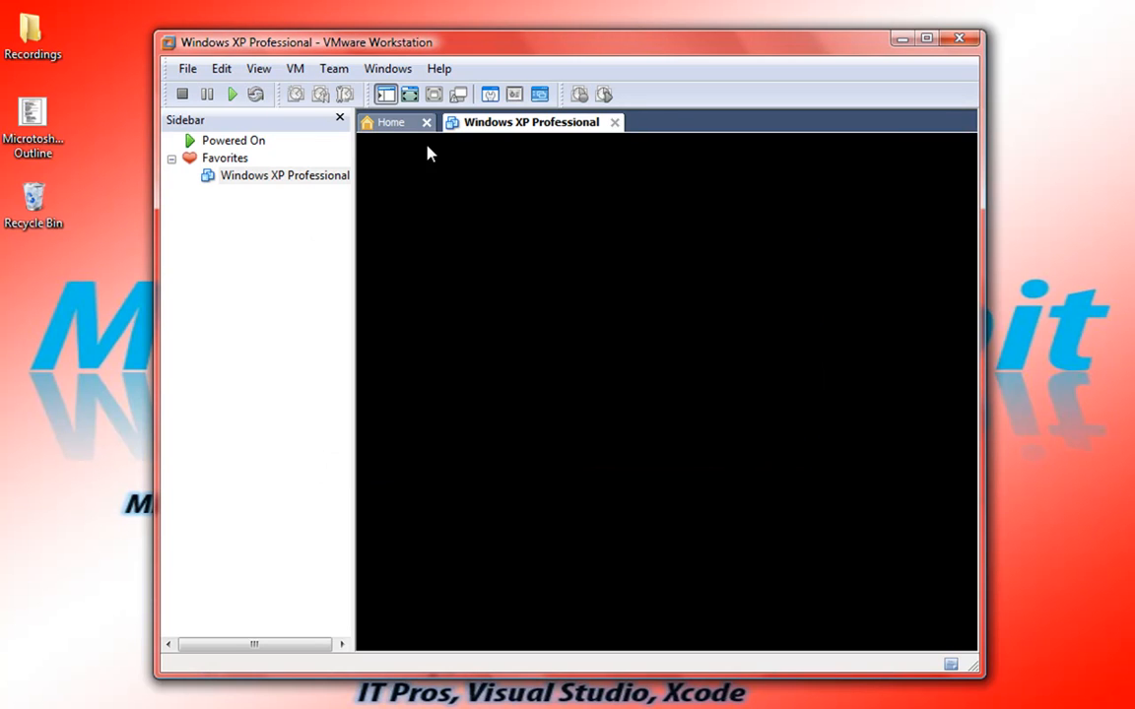
left_click(314, 177)
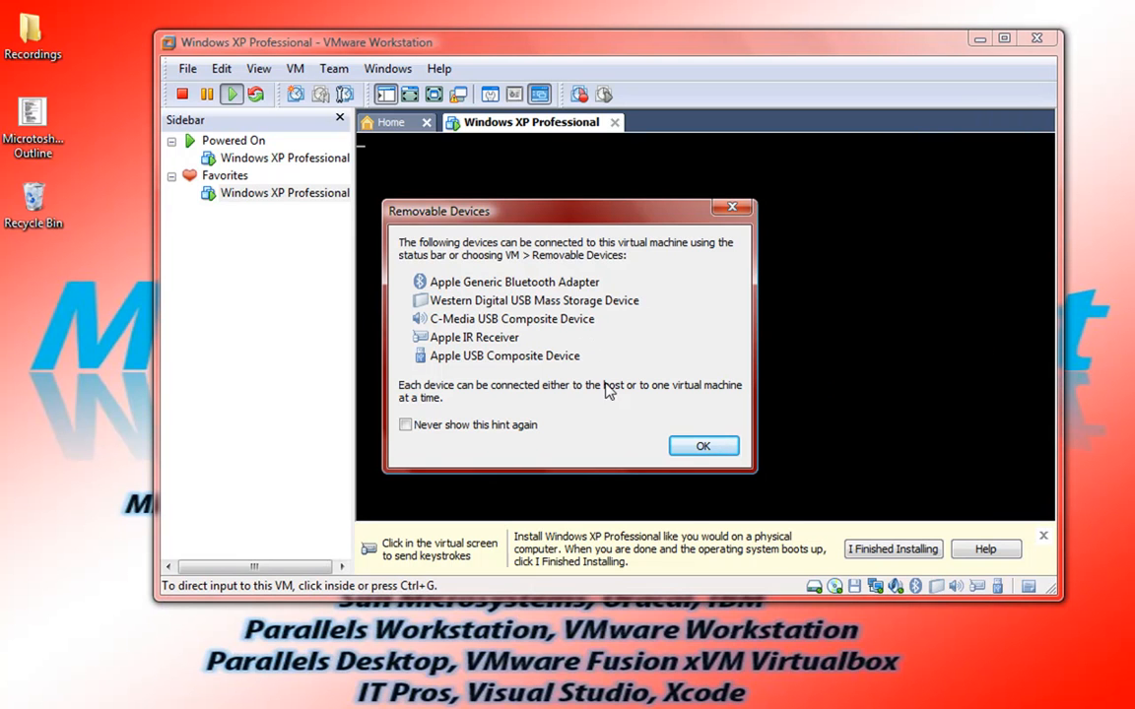
left_click(706, 451)
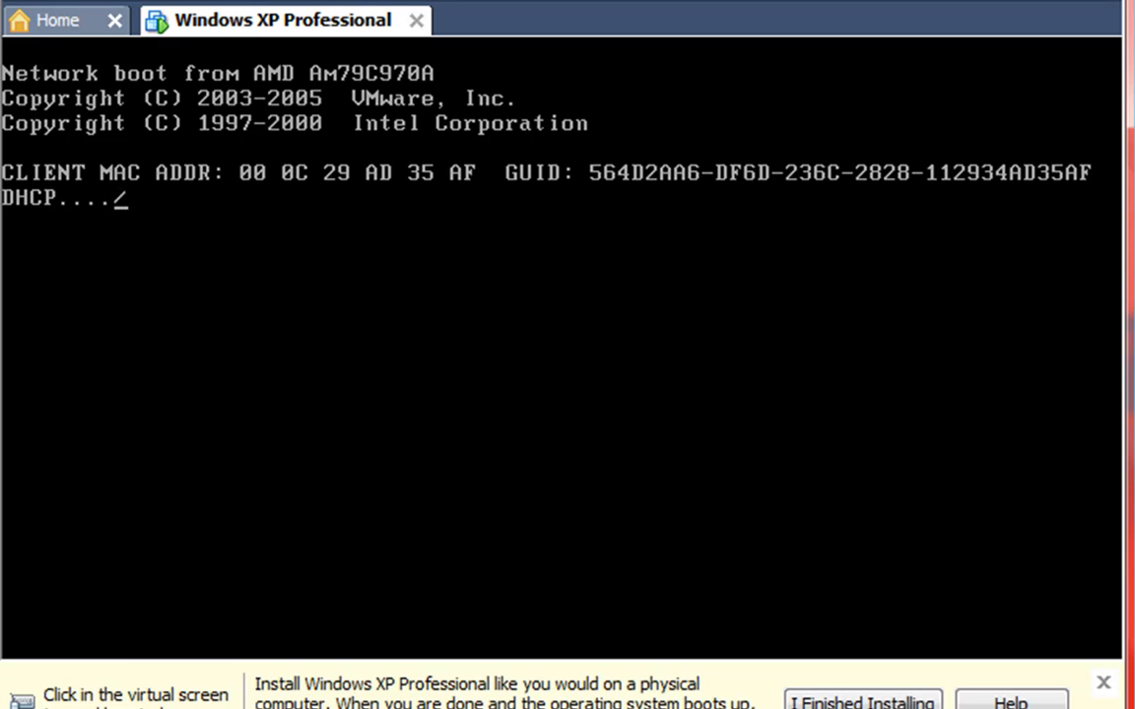
Power off the Windows XP Professional virtual machine and select it among the favorites
left_click(94, 107)
left_click(666, 417)
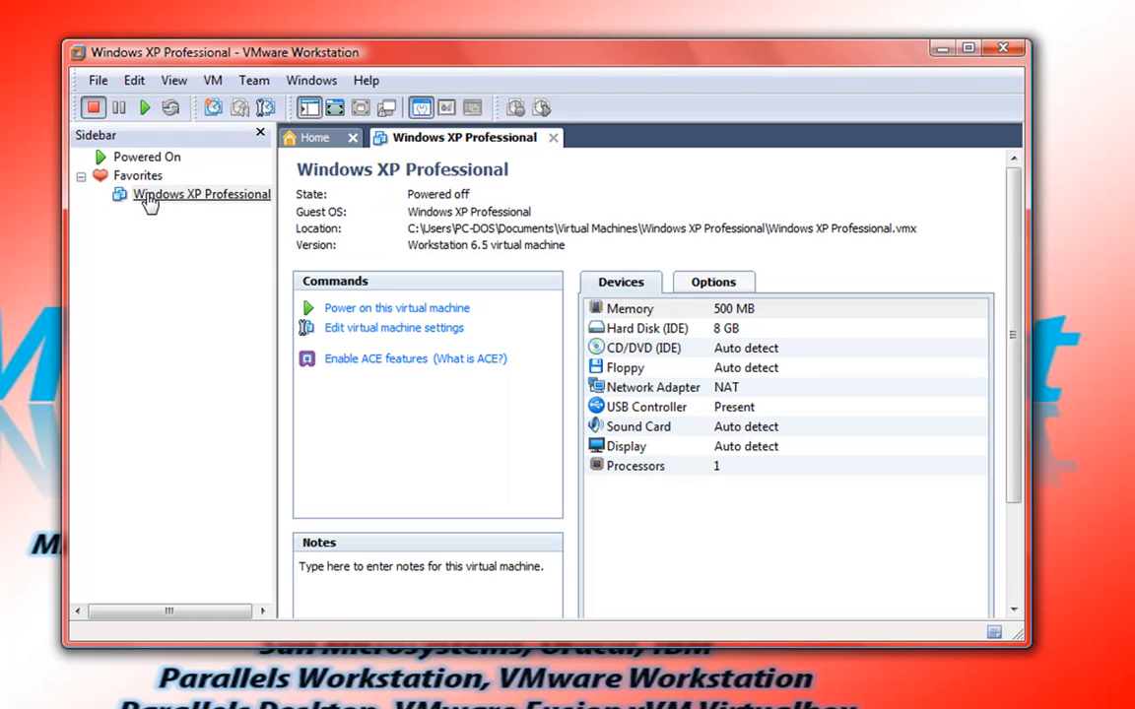
left_click(145, 199)
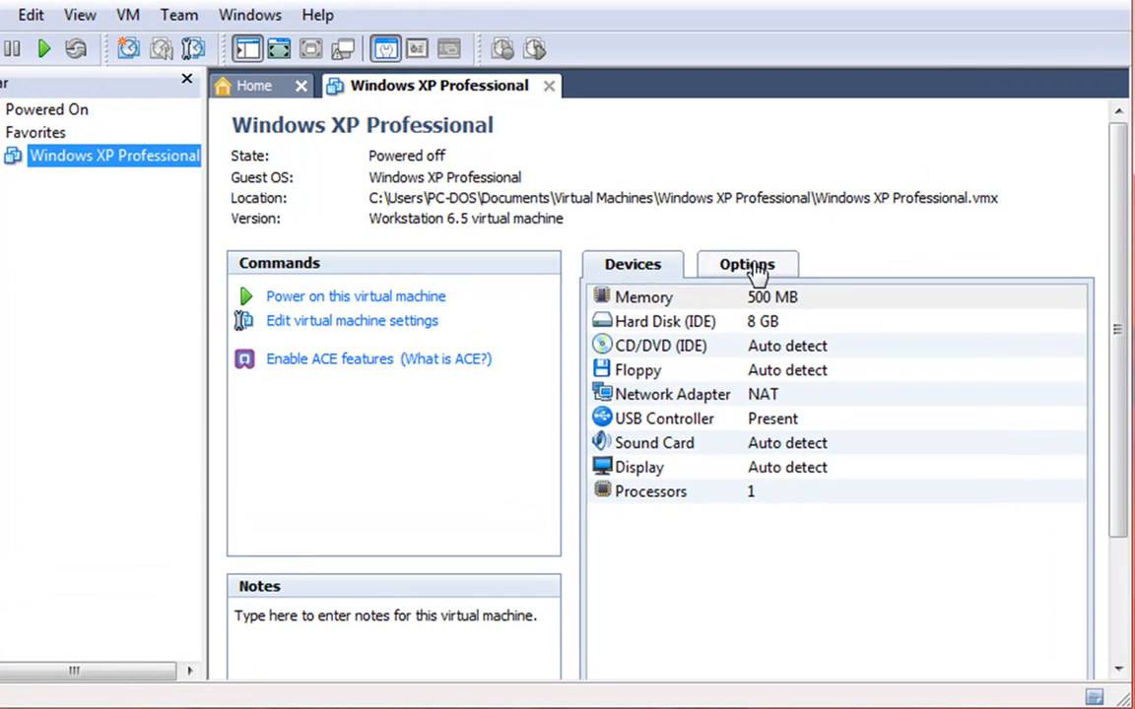
Examine the virtual machine's options and its list of devices on the summary page
left_click(756, 272)
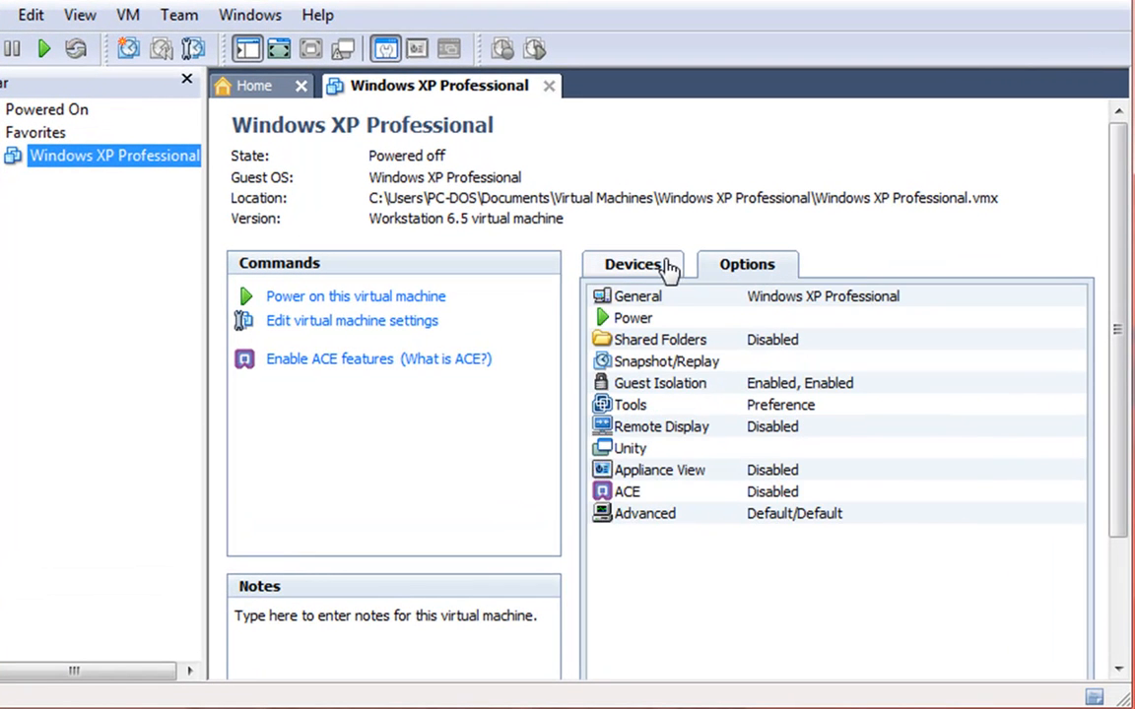
left_click(674, 270)
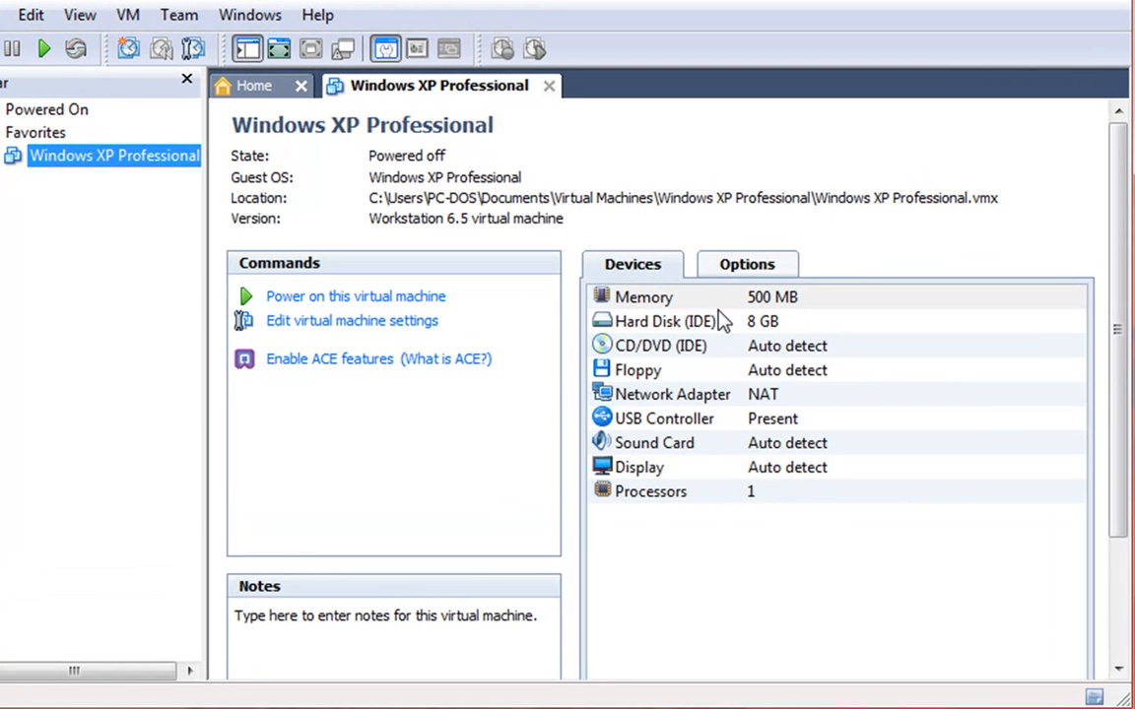
left_click(793, 474)
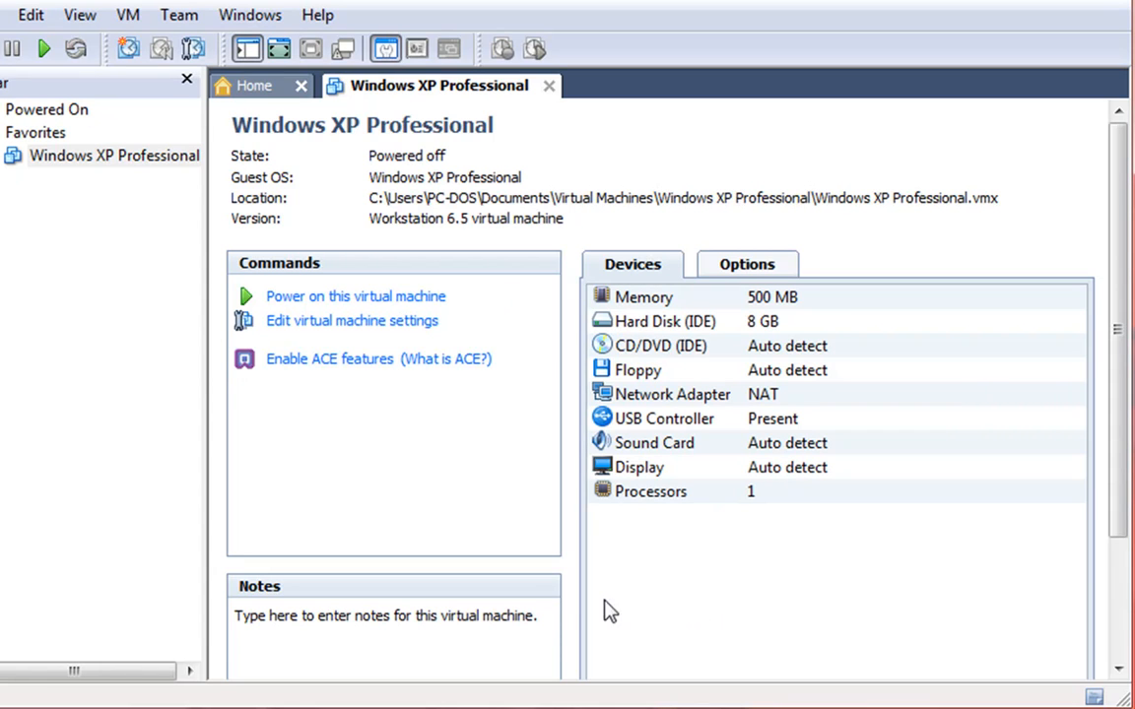
left_click_drag(1117, 299, 1084, 271)
left_click(175, 157)
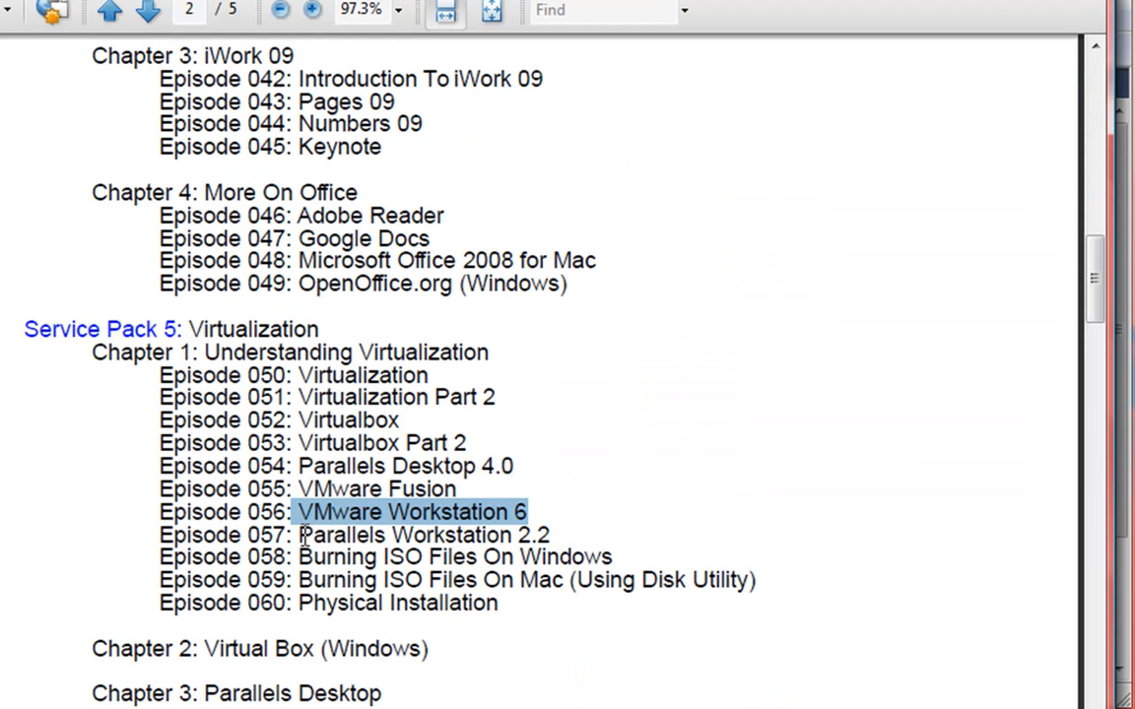
Switch to the course outline PDF and look at the Episode 057 entry, Parallels Workstation 2.2
left_click(300, 535)
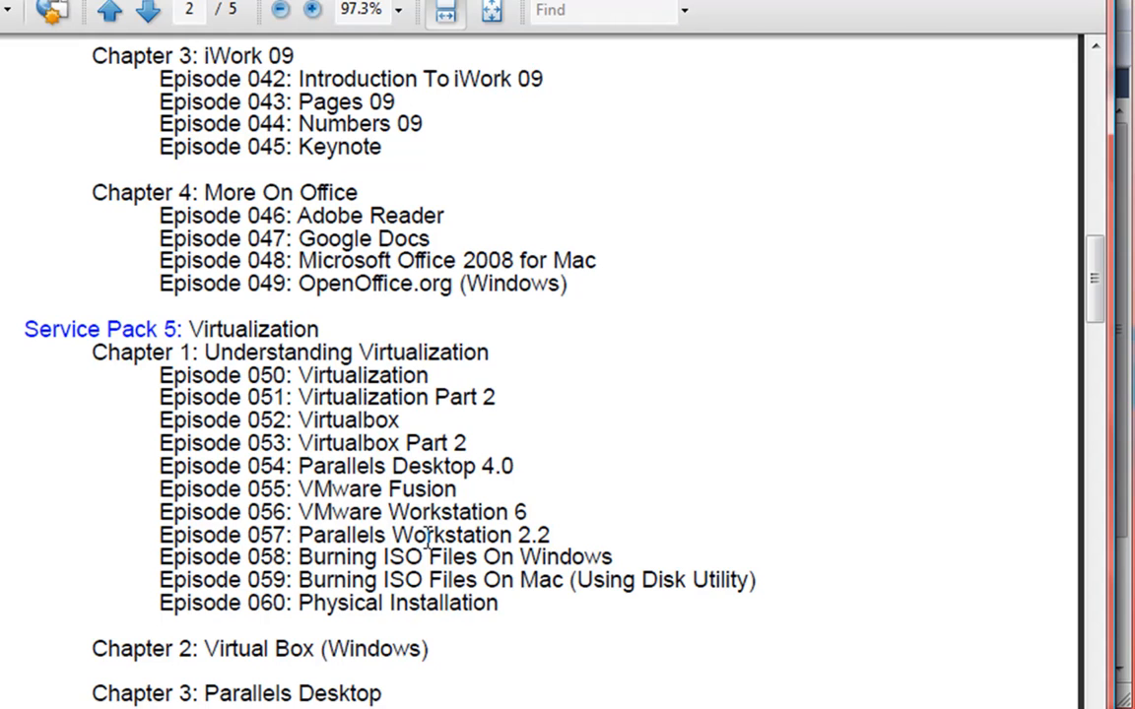